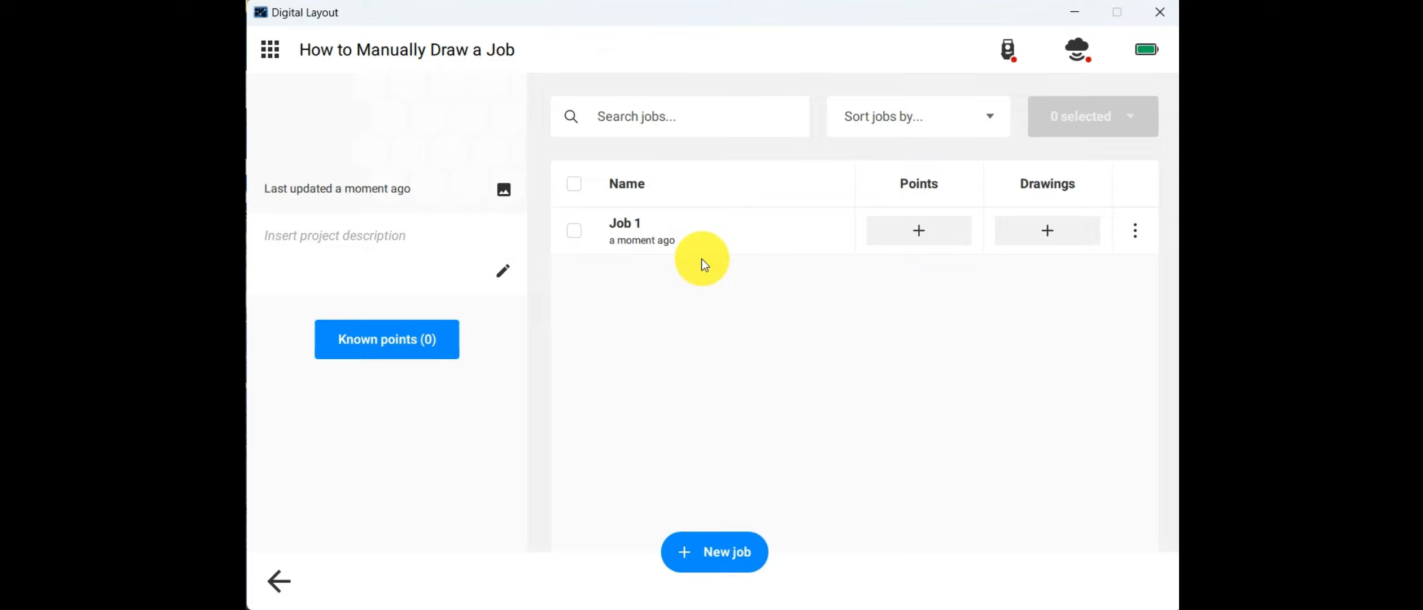
Step: Open Job 1 and start creating a new plan with its origin point at 0,0,0
left_click(625, 232)
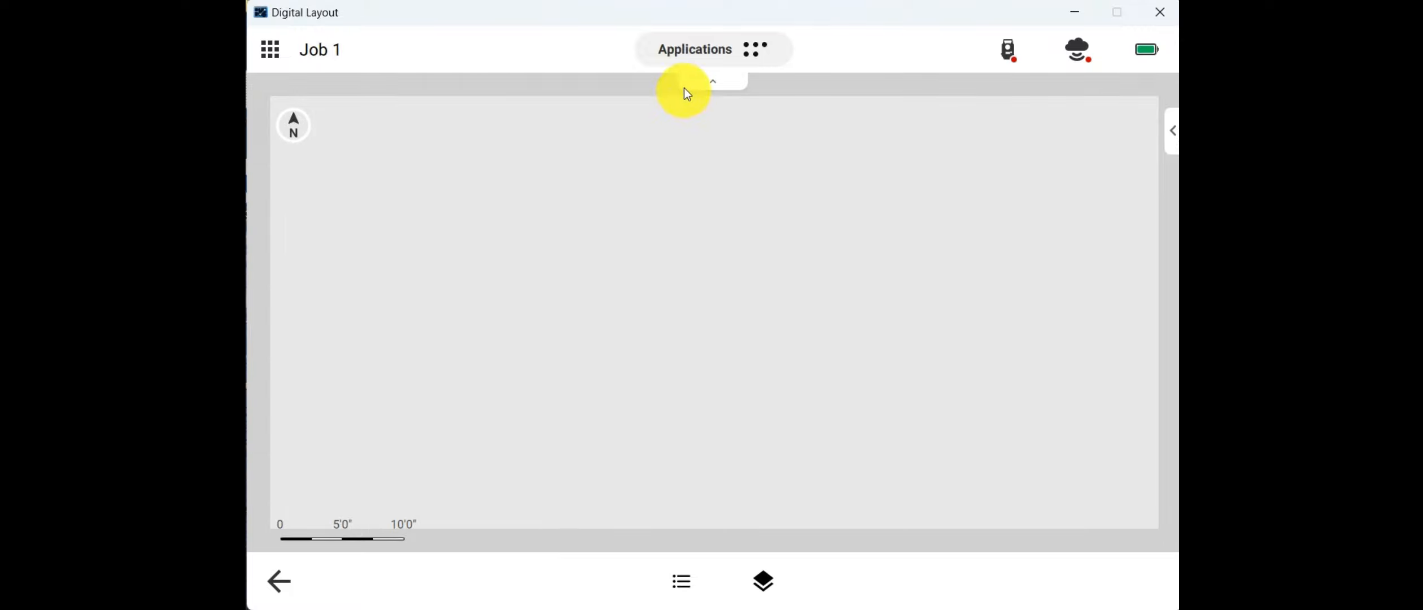
left_click(694, 56)
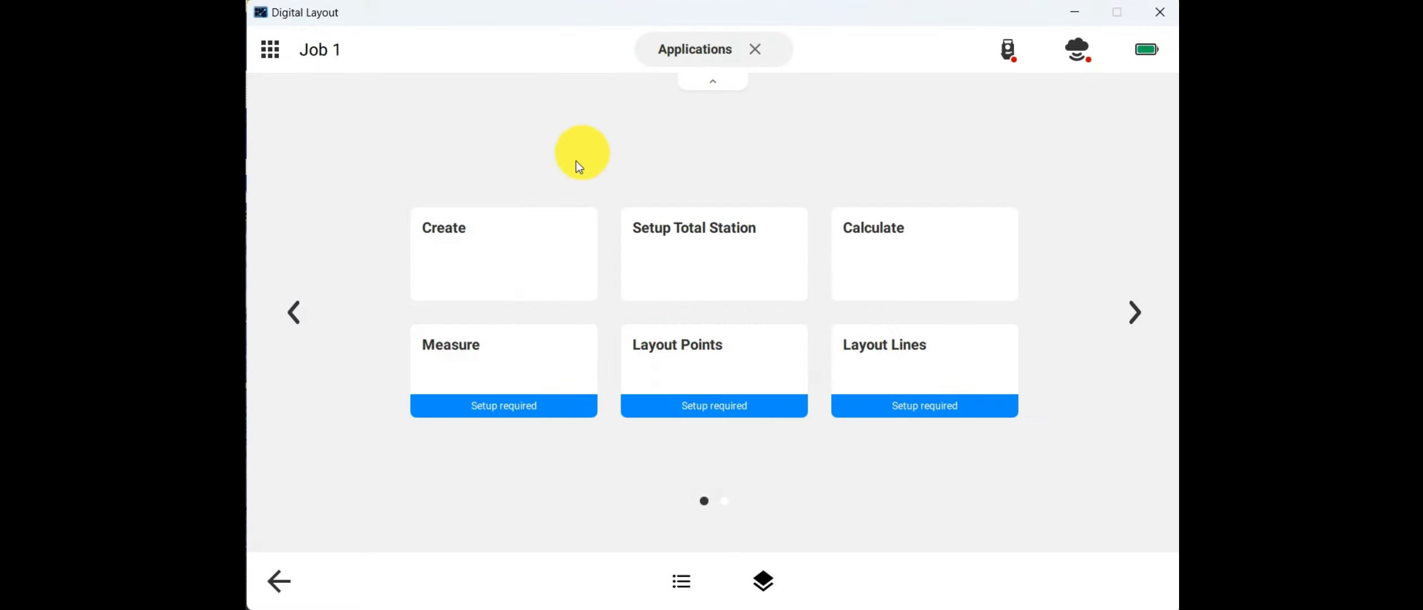
left_click(478, 241)
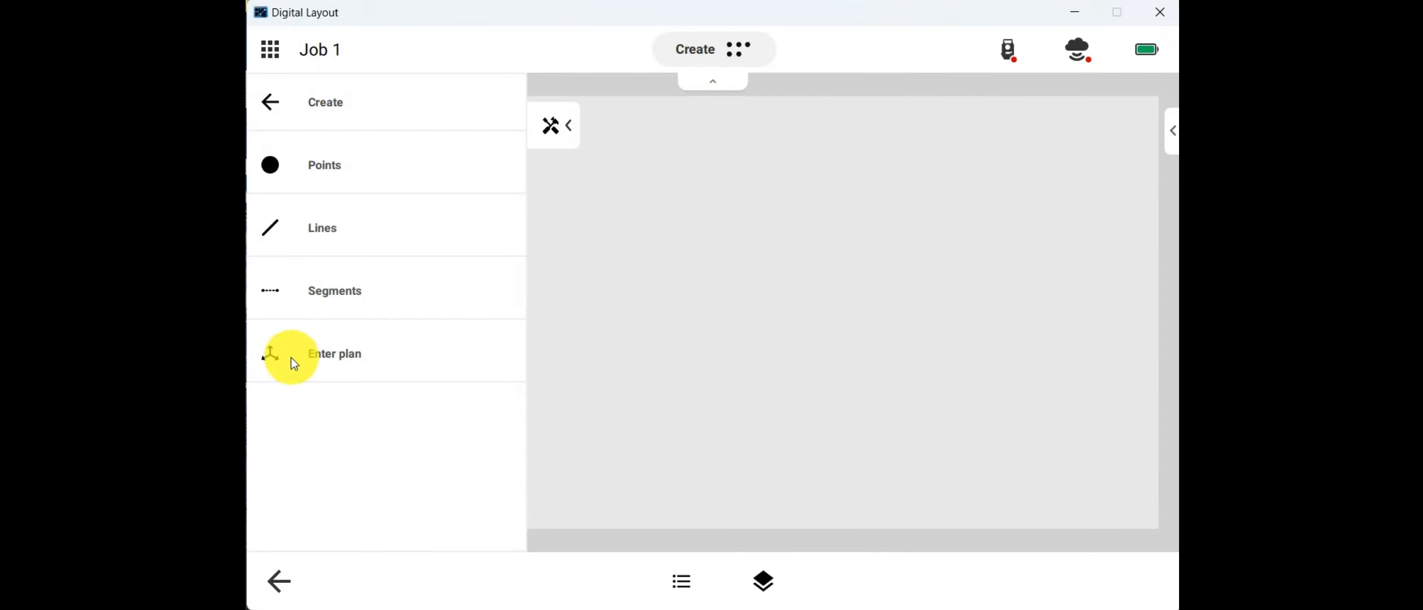
left_click(331, 357)
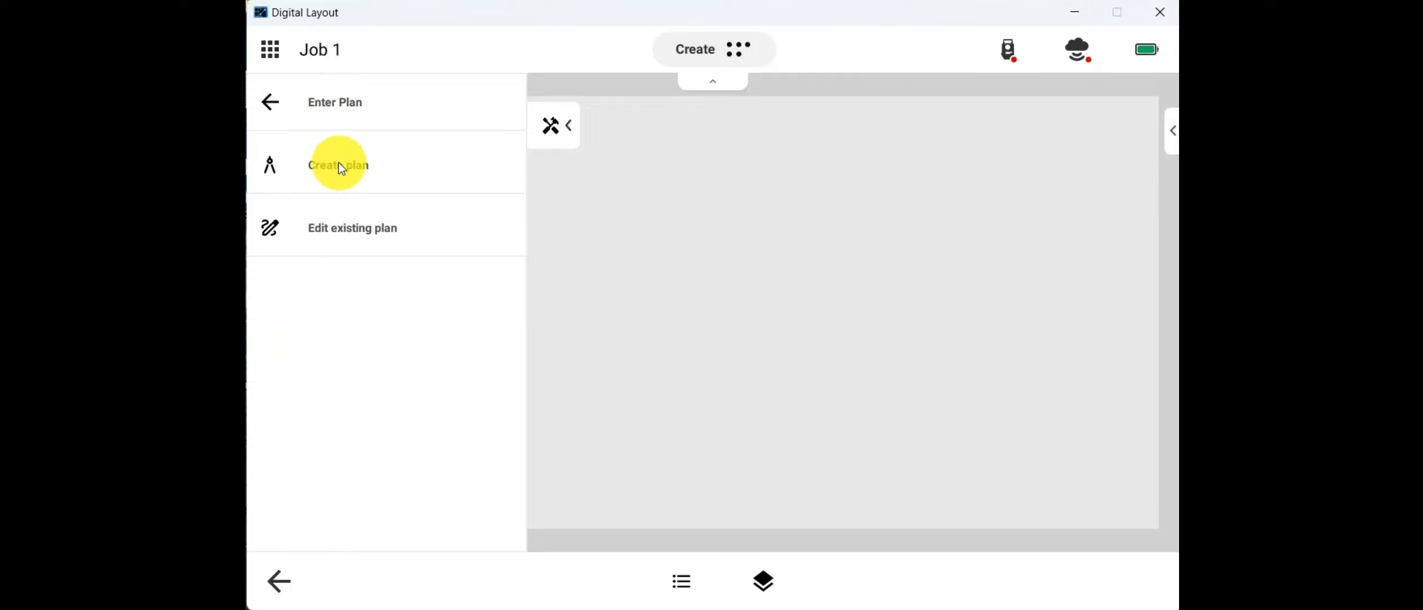
left_click(339, 165)
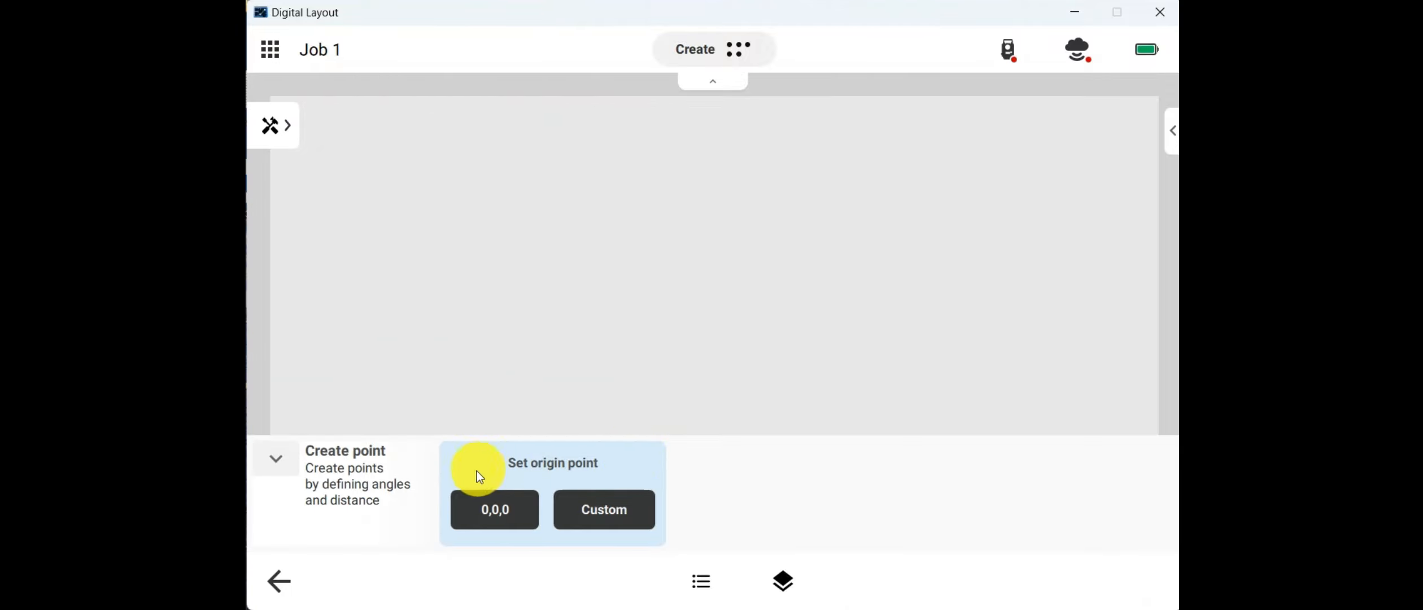
left_click(502, 512)
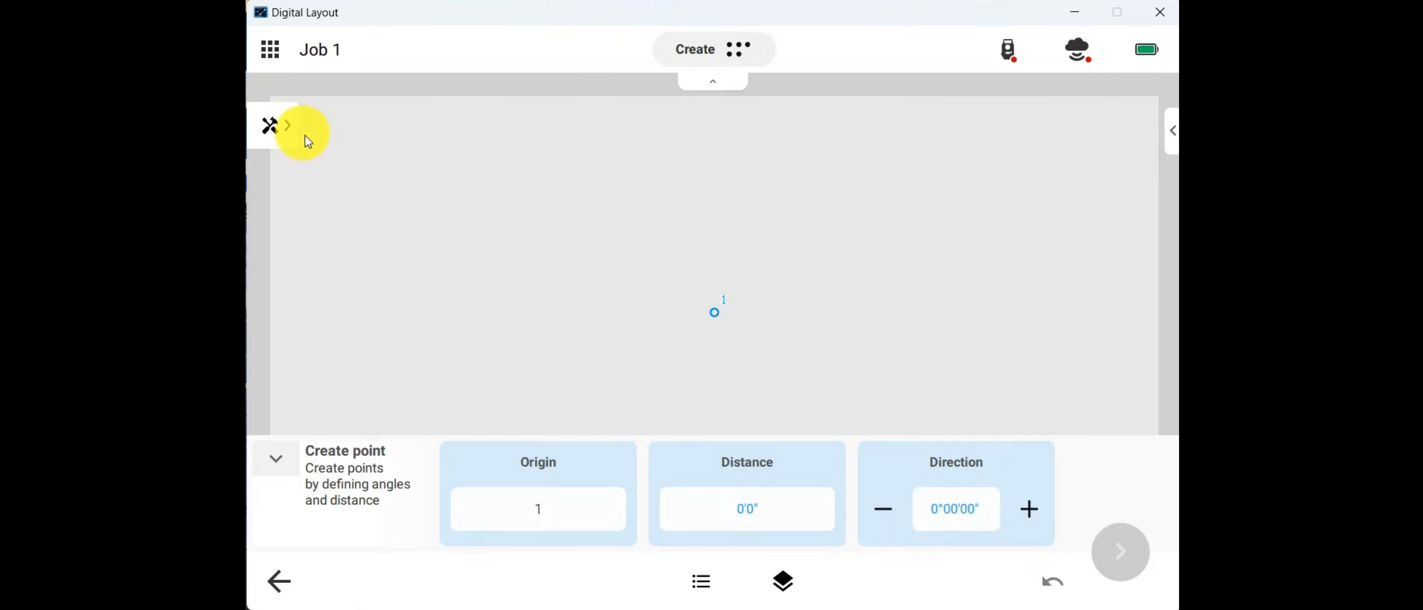
Step: Try the plan settings with Draw lines off and the Control point type, restoring the Layout type and Draw lines
left_click(287, 124)
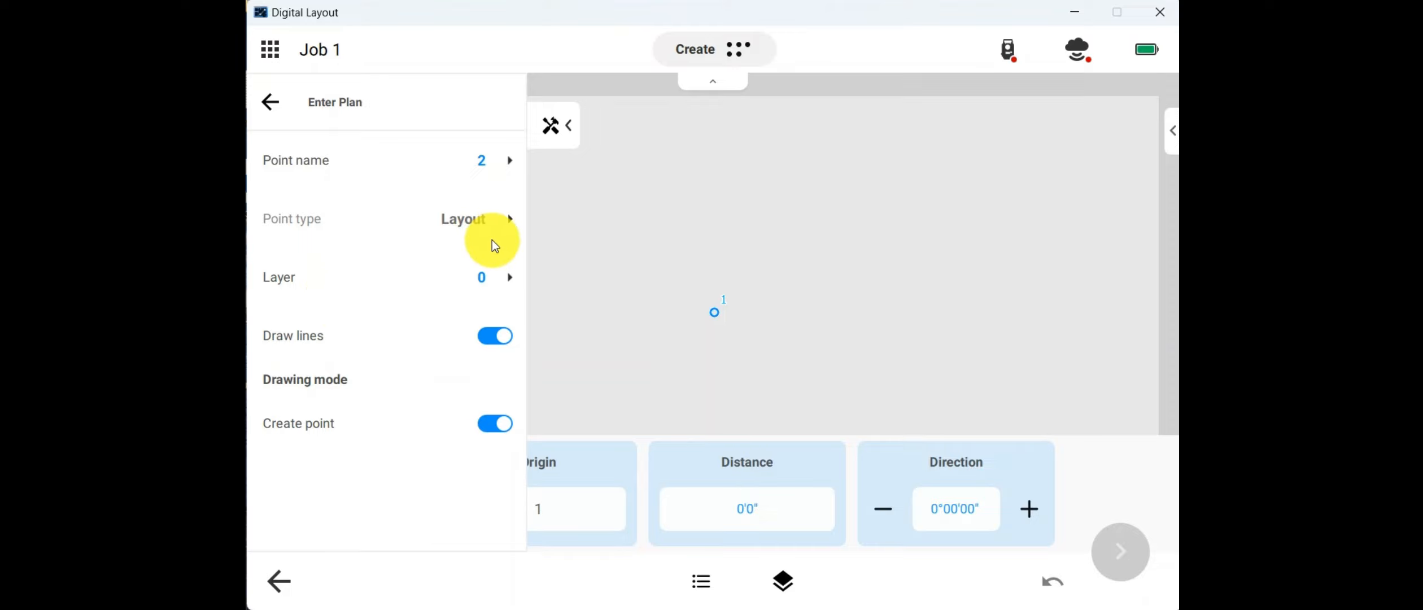
left_click(495, 336)
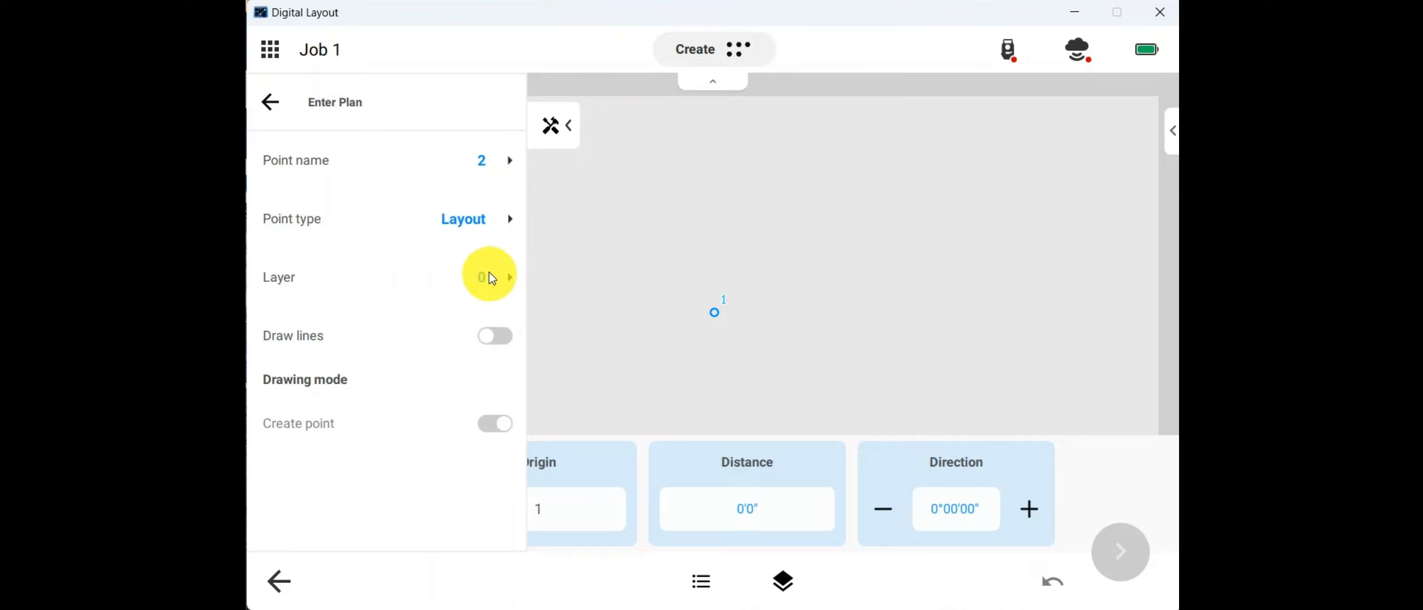
left_click(479, 252)
left_click(484, 299)
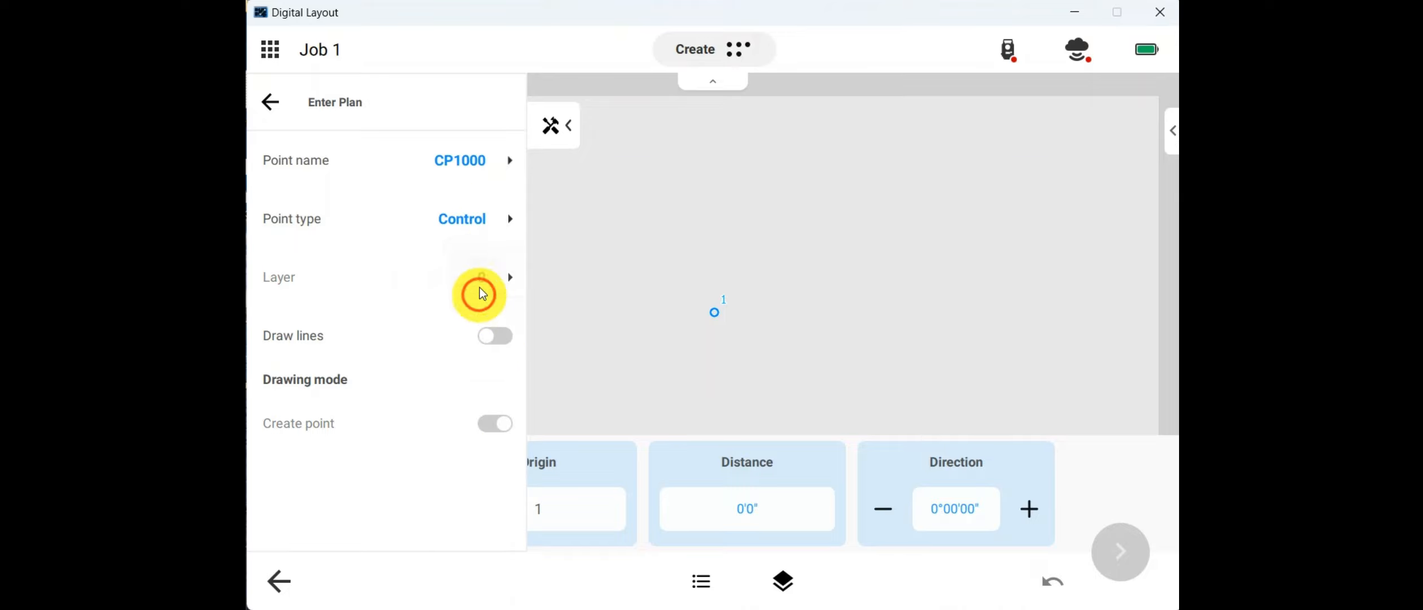
left_click(482, 222)
left_click(480, 259)
left_click(497, 337)
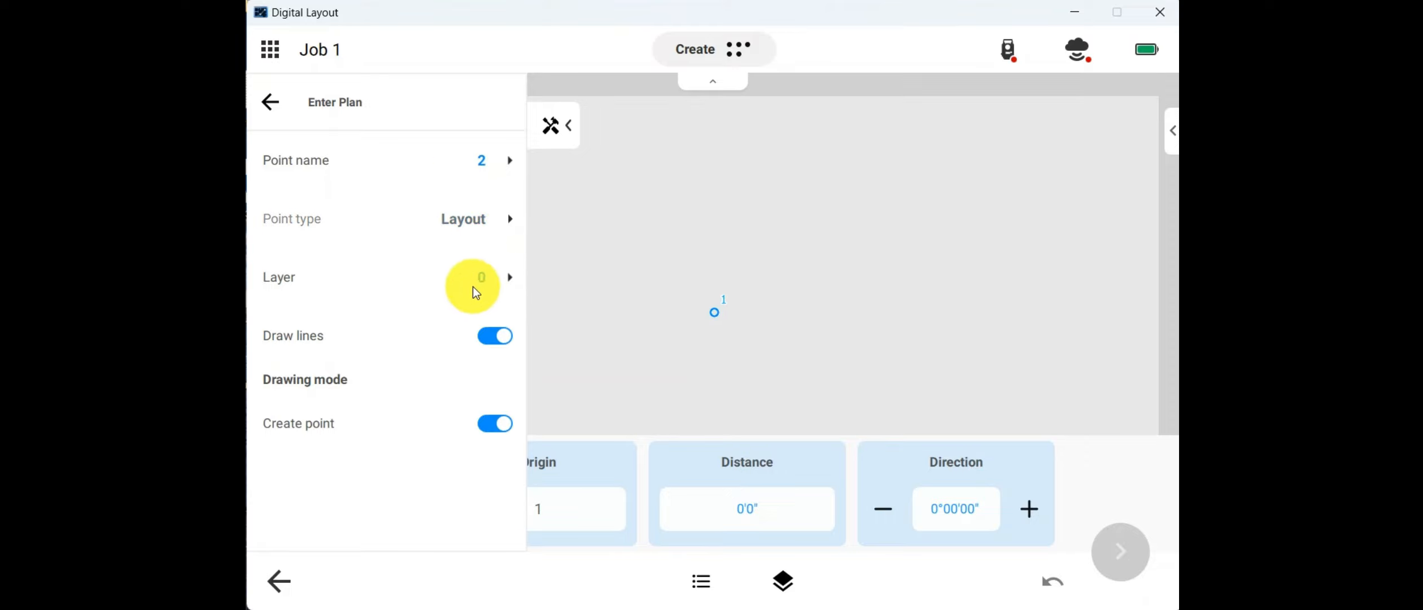
Step: Set the distance from origin point 1 to the new point to 10 feet
left_click(750, 506)
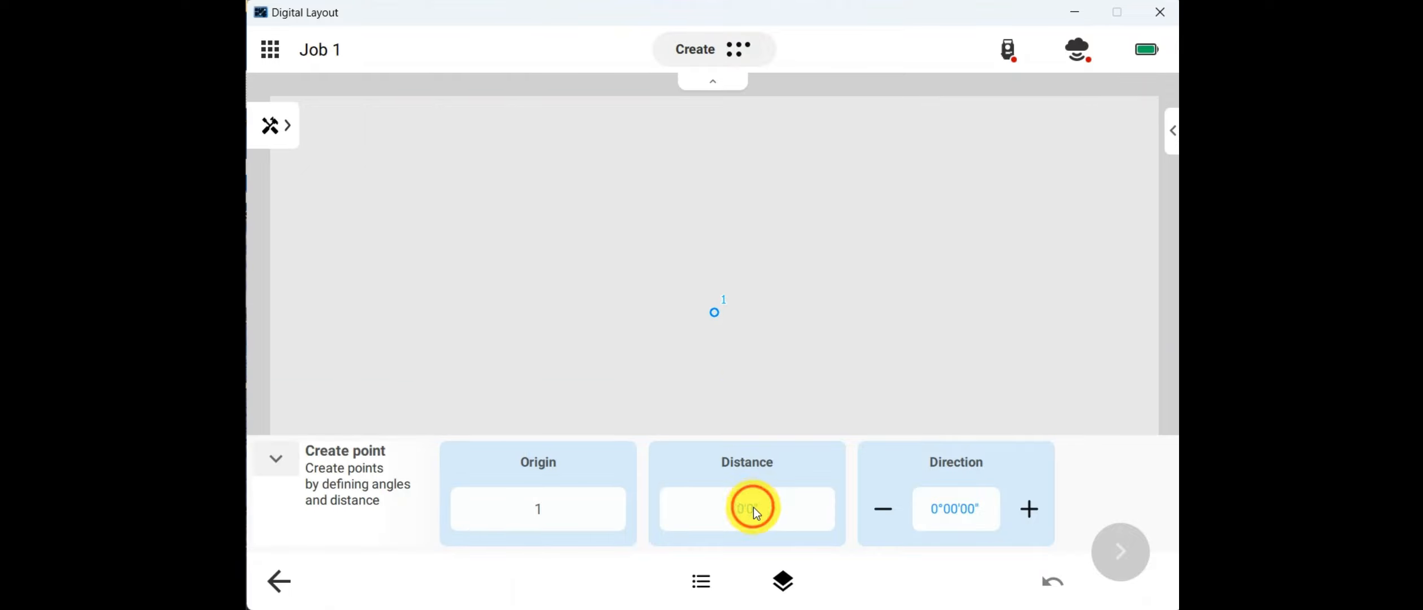
left_click(754, 507)
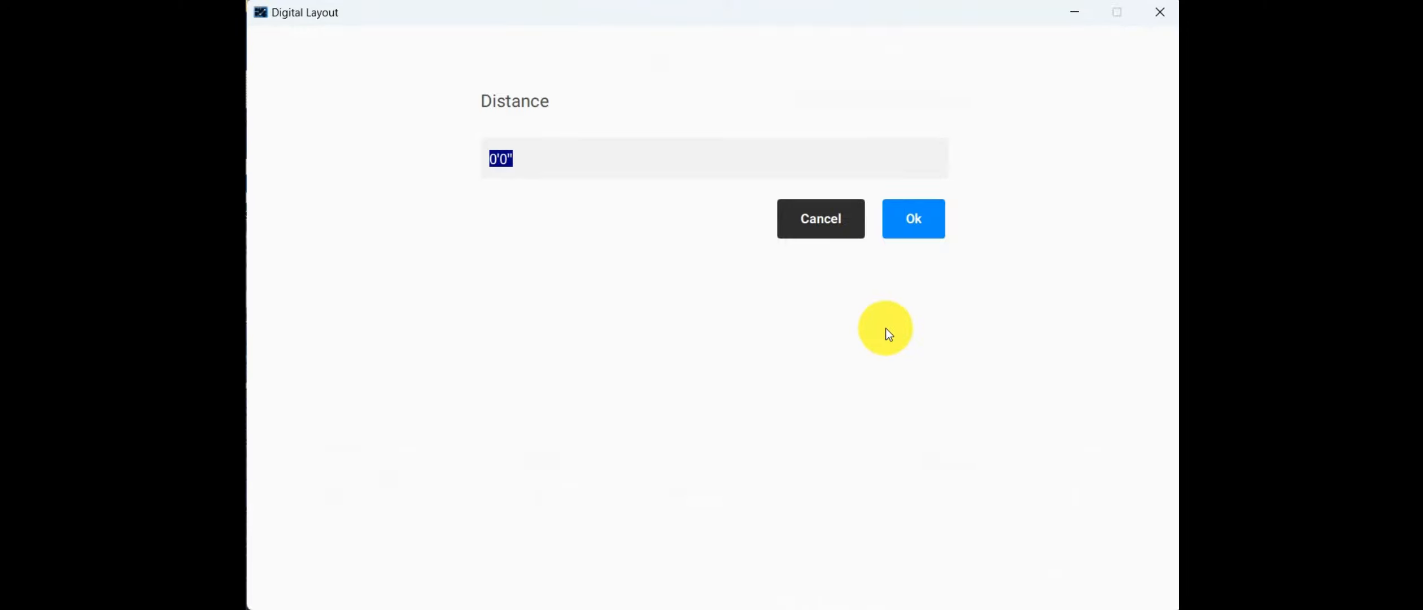
type("10")
left_click(629, 326)
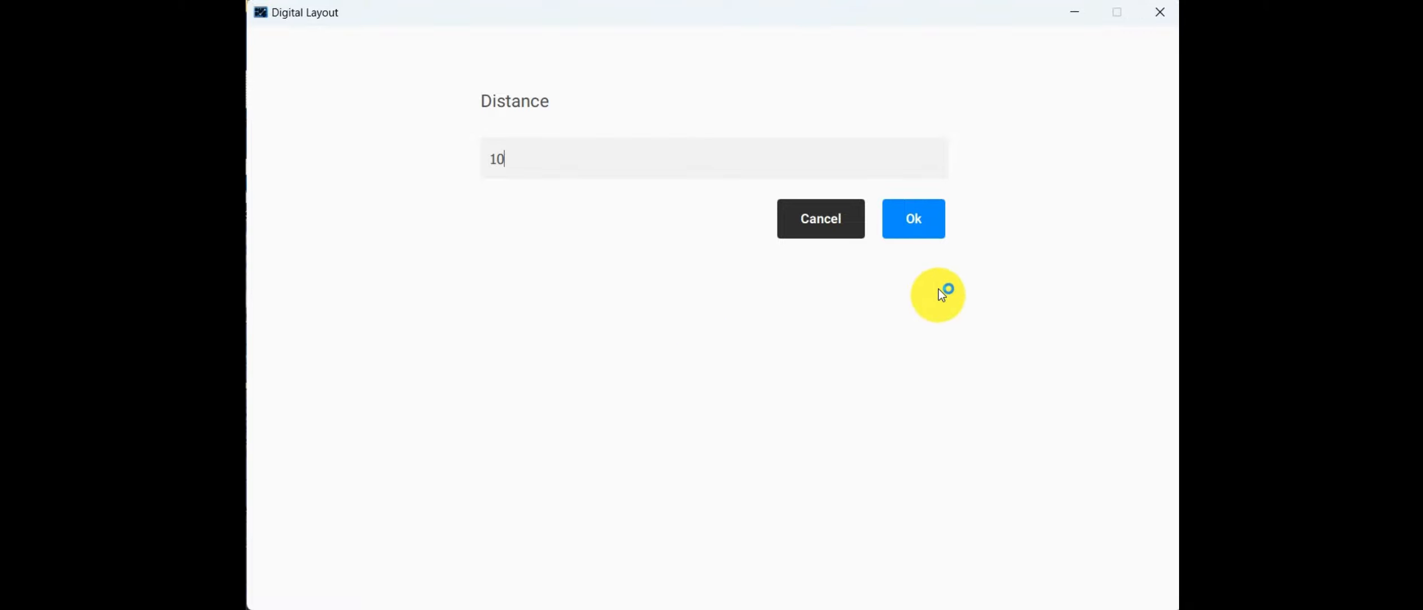
left_click(906, 232)
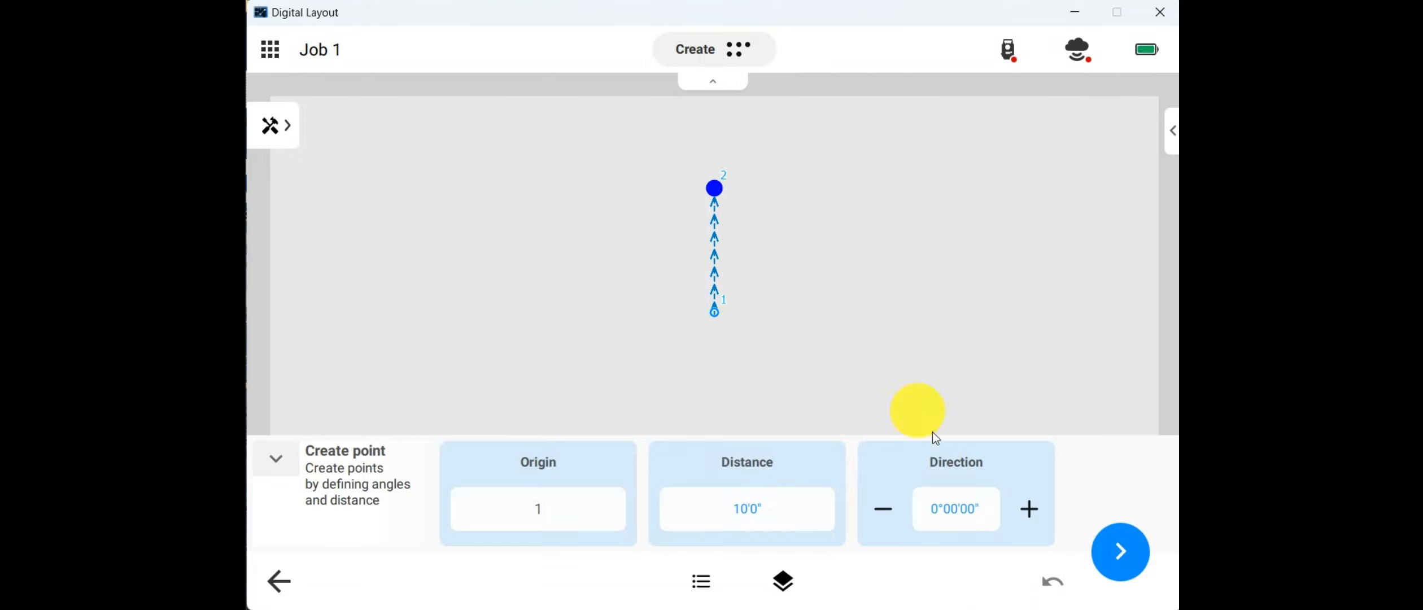
Step: Try stepping the new point's direction back and forth around the origin, ending at 90°
left_click(1037, 511)
left_click(887, 513)
left_click(887, 513)
left_click(887, 513)
left_click(887, 513)
left_click(885, 512)
left_click(1031, 508)
left_click(1031, 509)
left_click(1036, 510)
left_click(1039, 510)
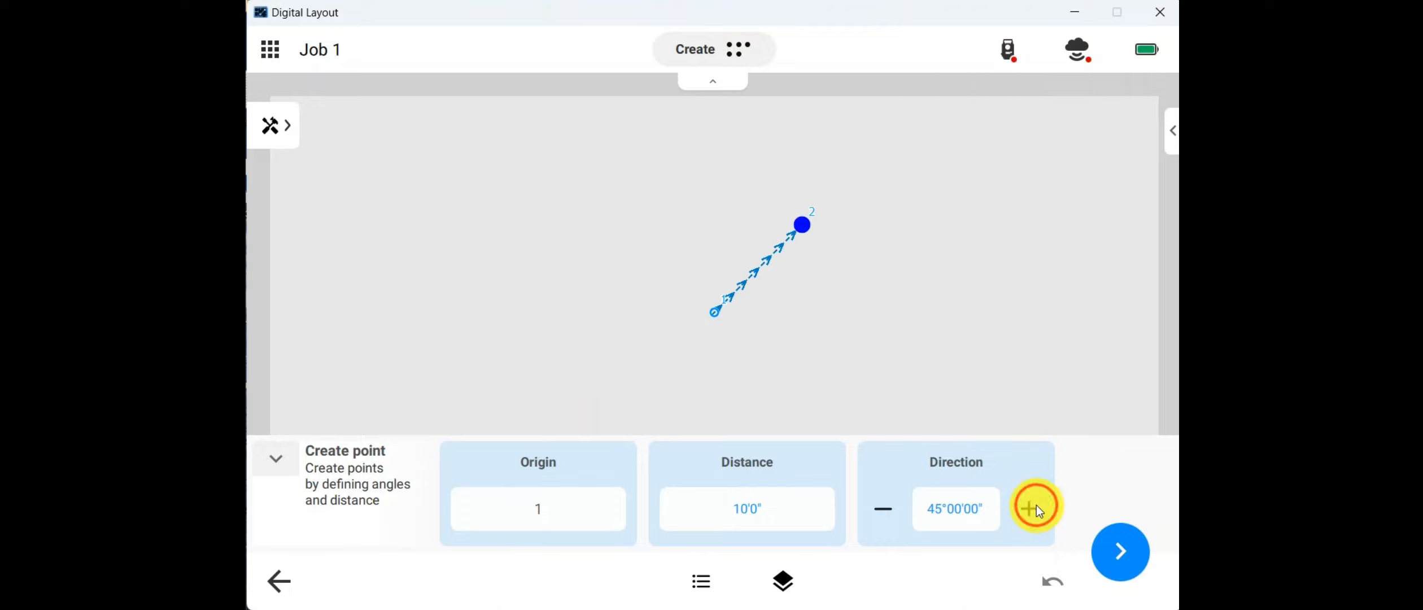
left_click(1037, 509)
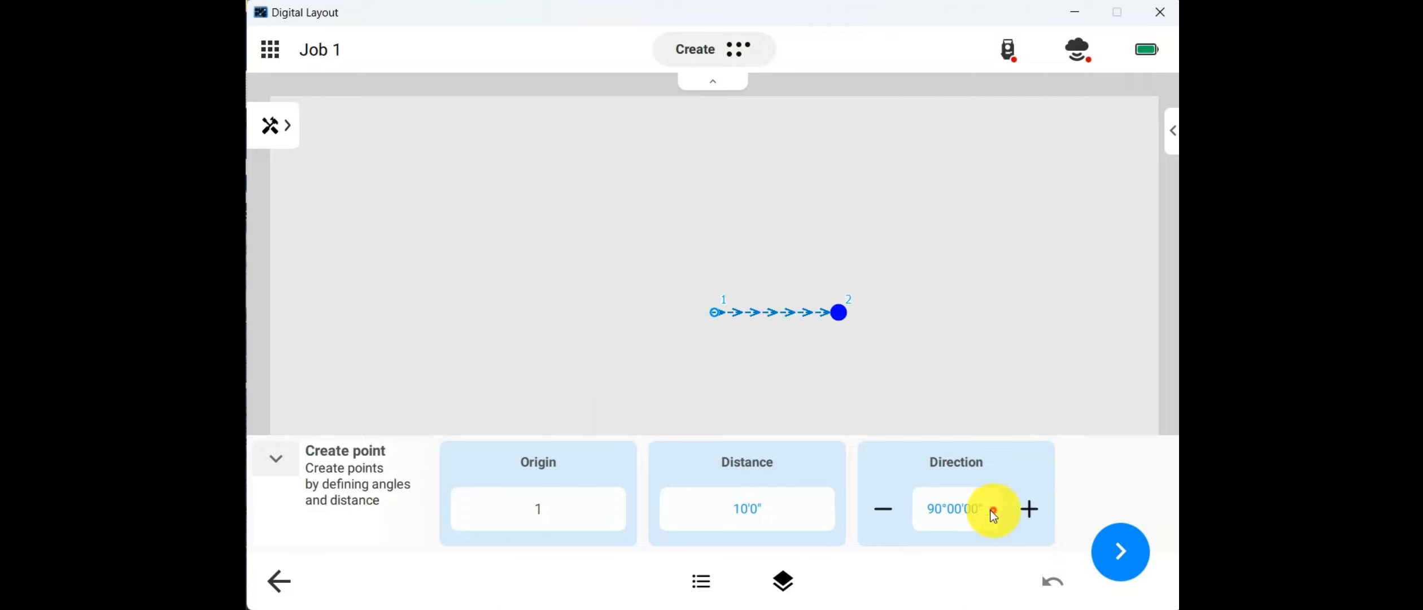
Step: Try custom direction values of 55° and 45° for the new point
left_click(942, 508)
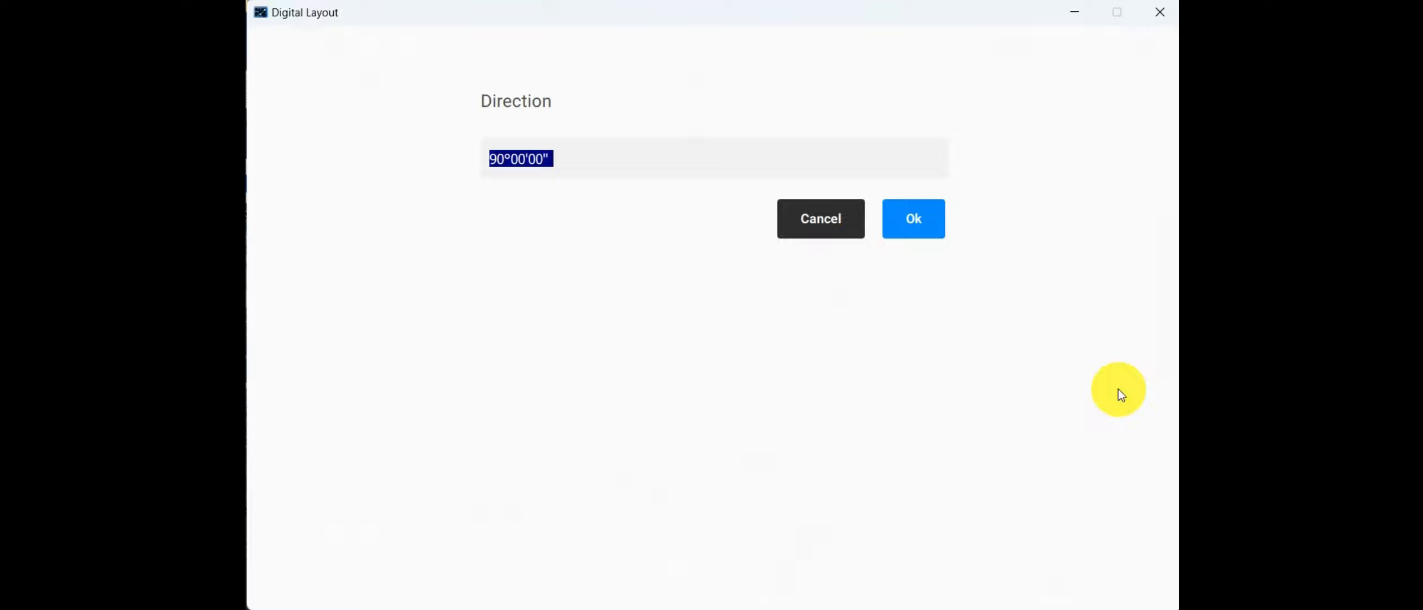
type("55")
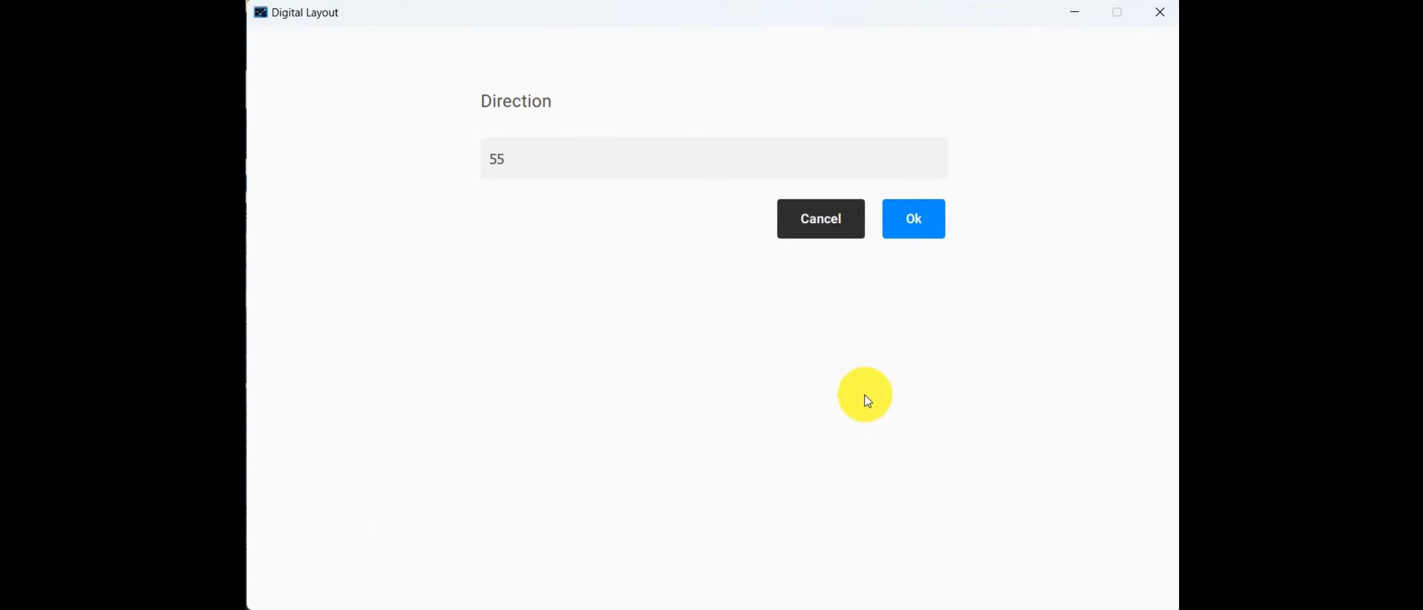
left_click(910, 221)
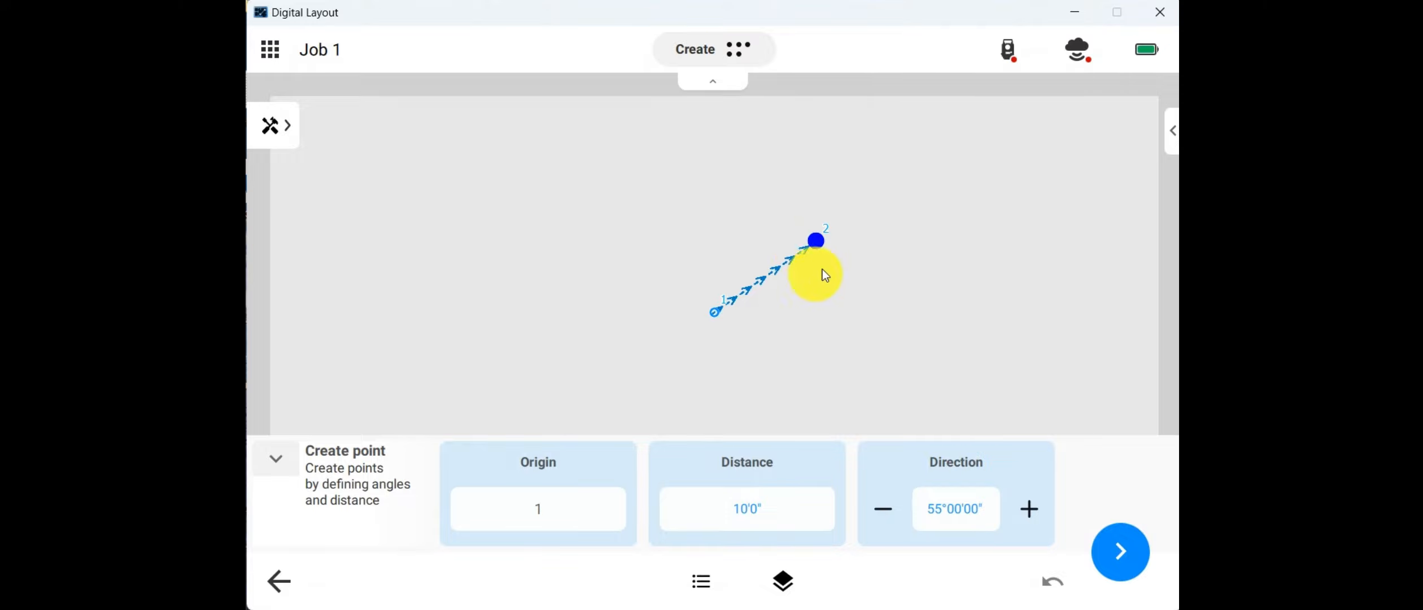
left_click(966, 519)
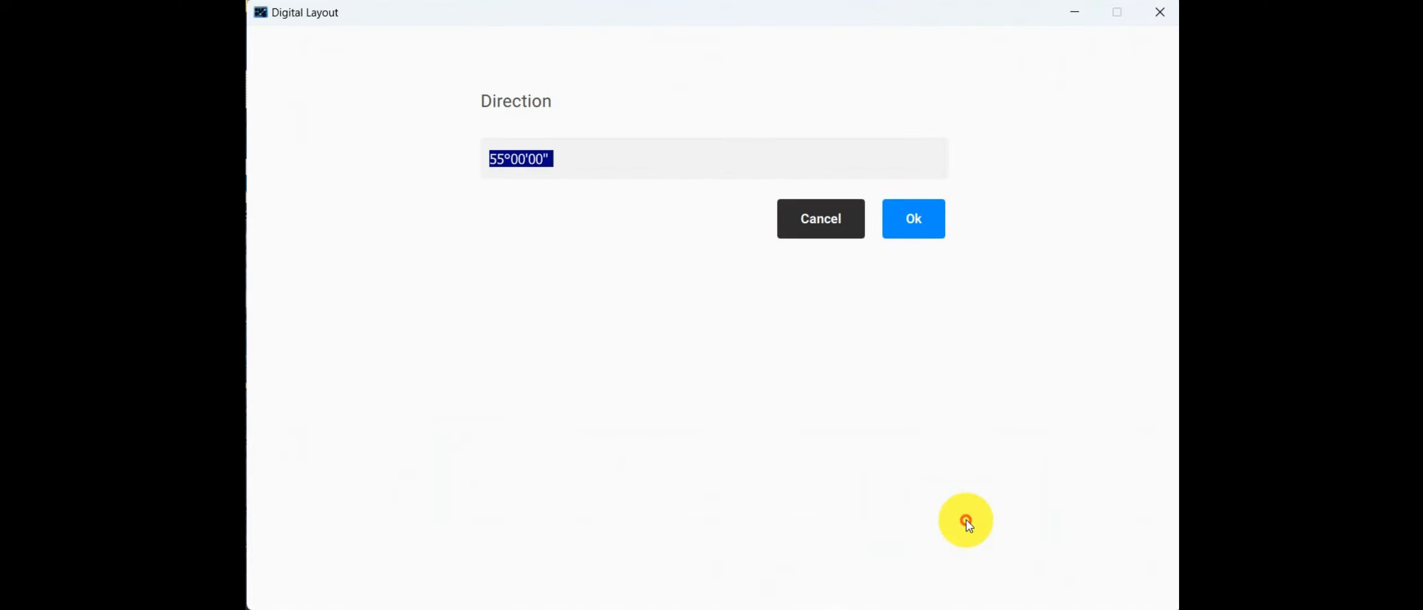
type("45")
key("Return")
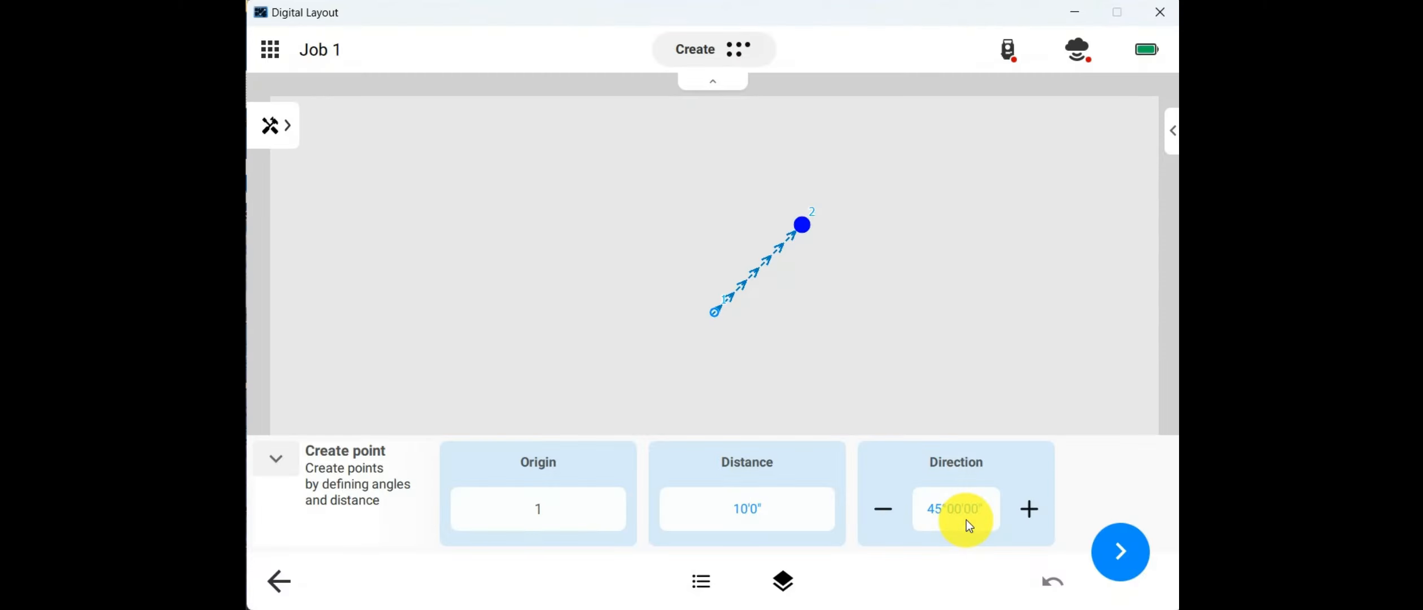
Step: Step the direction back to 0° and create point 2 at 10'0" from point 1
left_click(1030, 508)
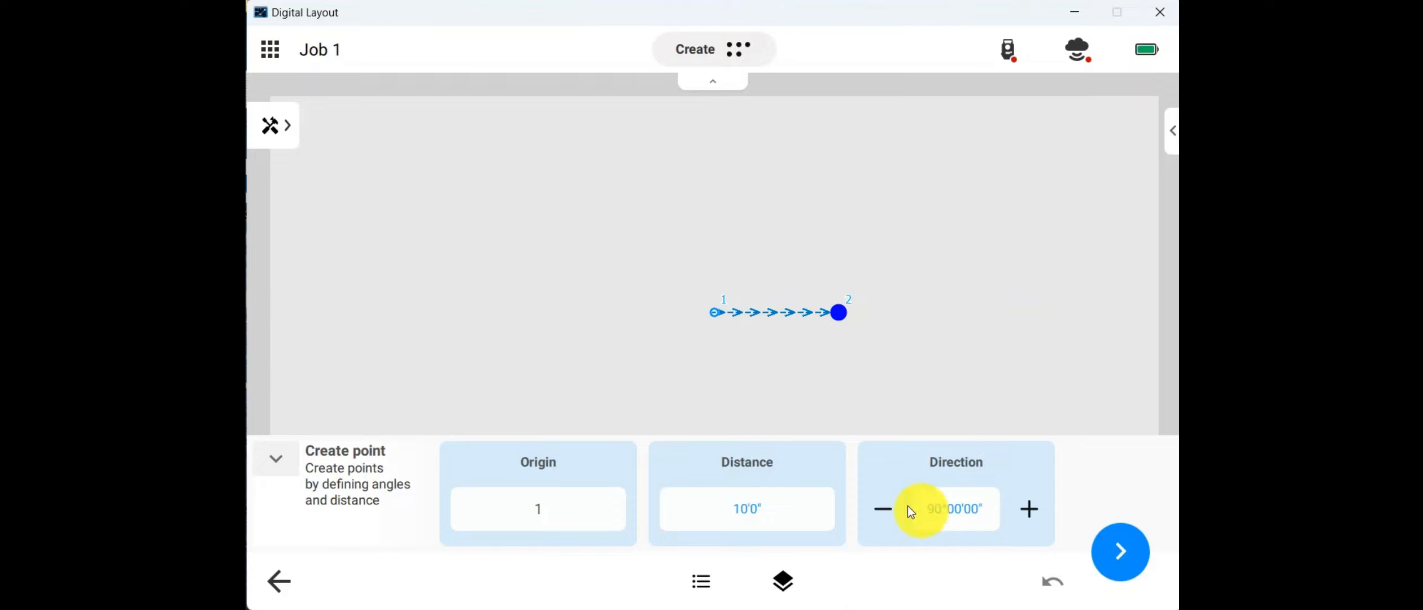
left_click(874, 508)
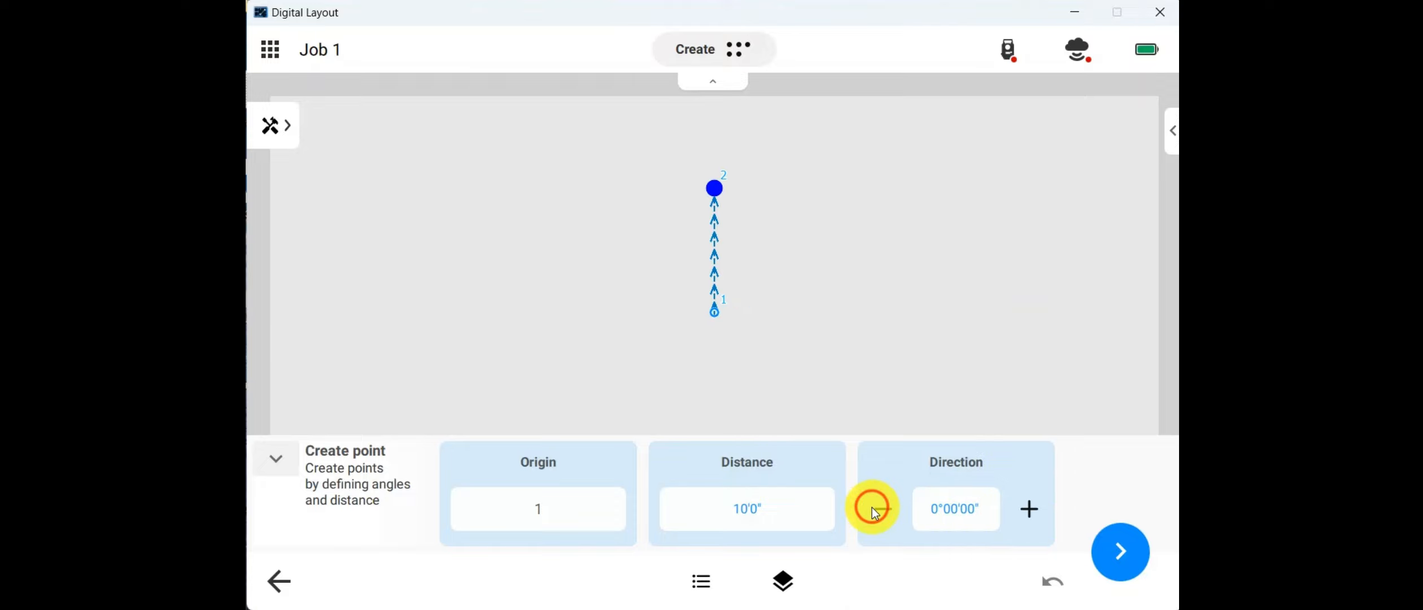
left_click(1123, 554)
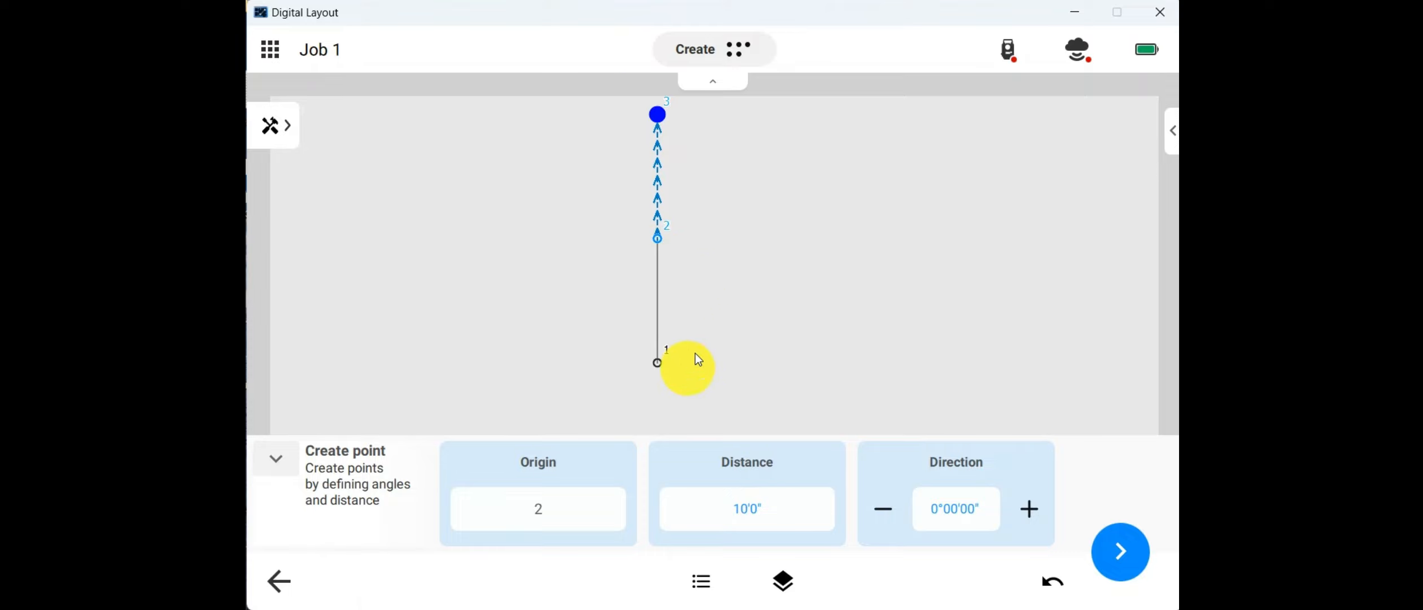
Step: Set the next point's direction to 90°, trying point 1 as the origin before choosing point 2
left_click(612, 309)
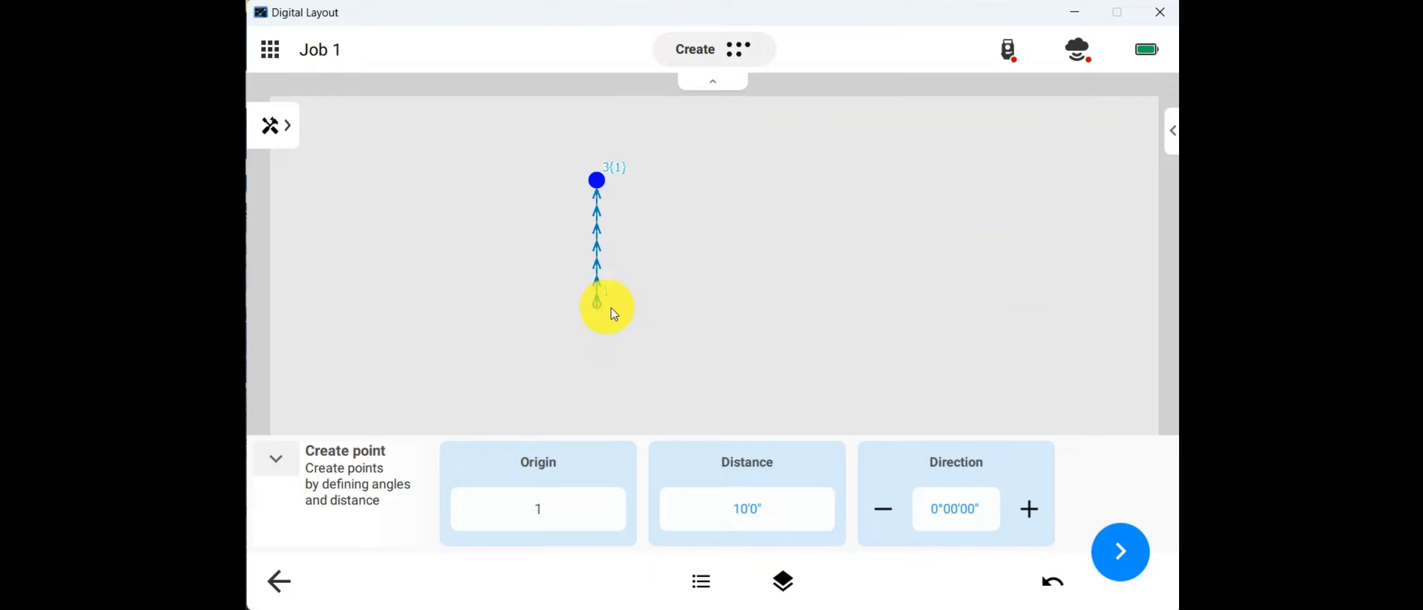
left_click(1024, 509)
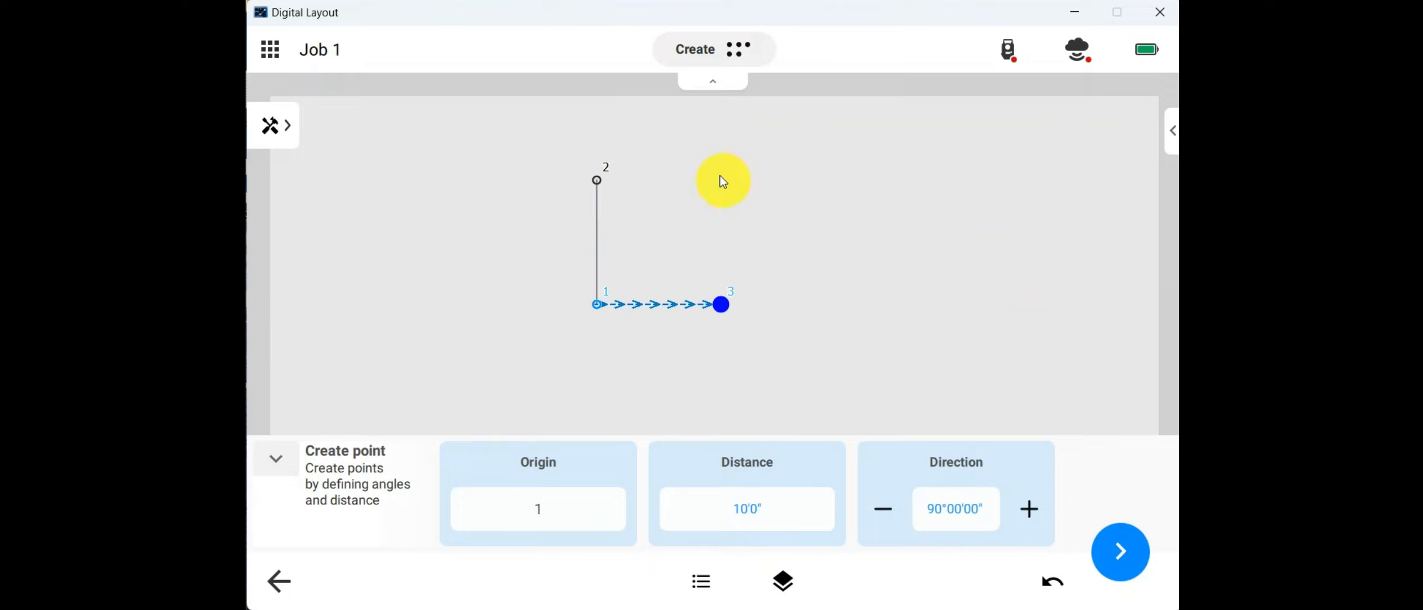
left_click_drag(603, 179, 527, 209)
left_click(527, 211)
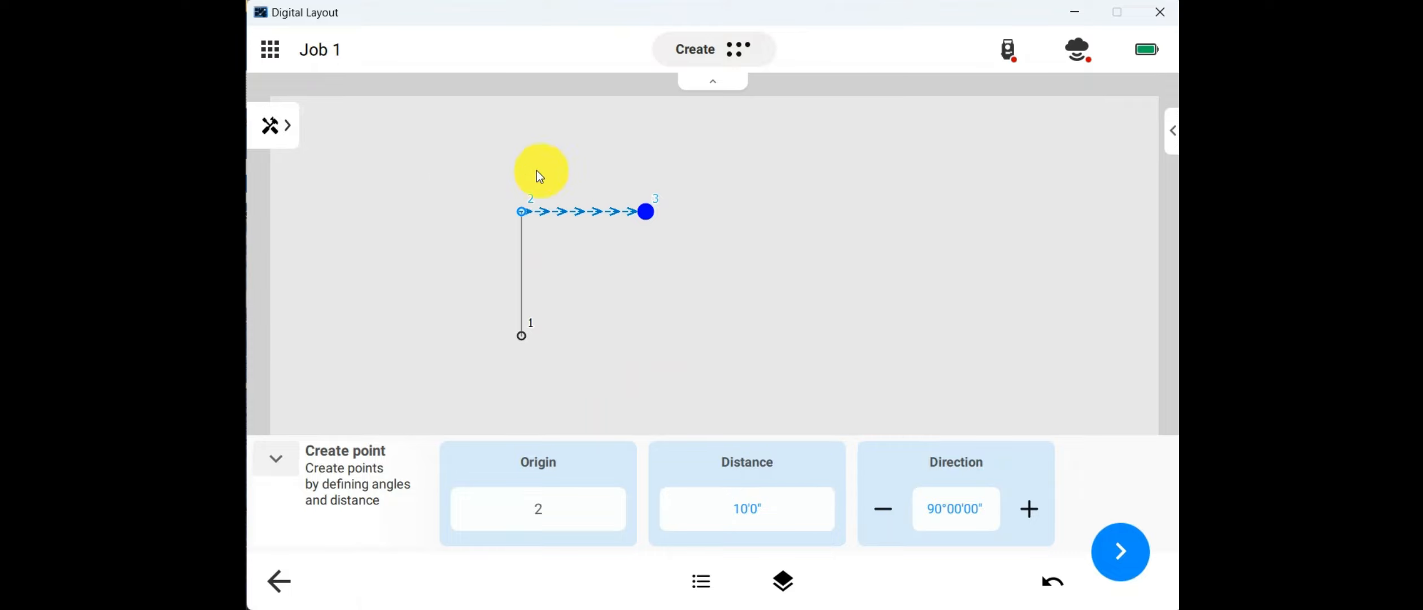
Step: Set the distance from point 2 to 23'2"1/2 and create point 3
left_click(771, 507)
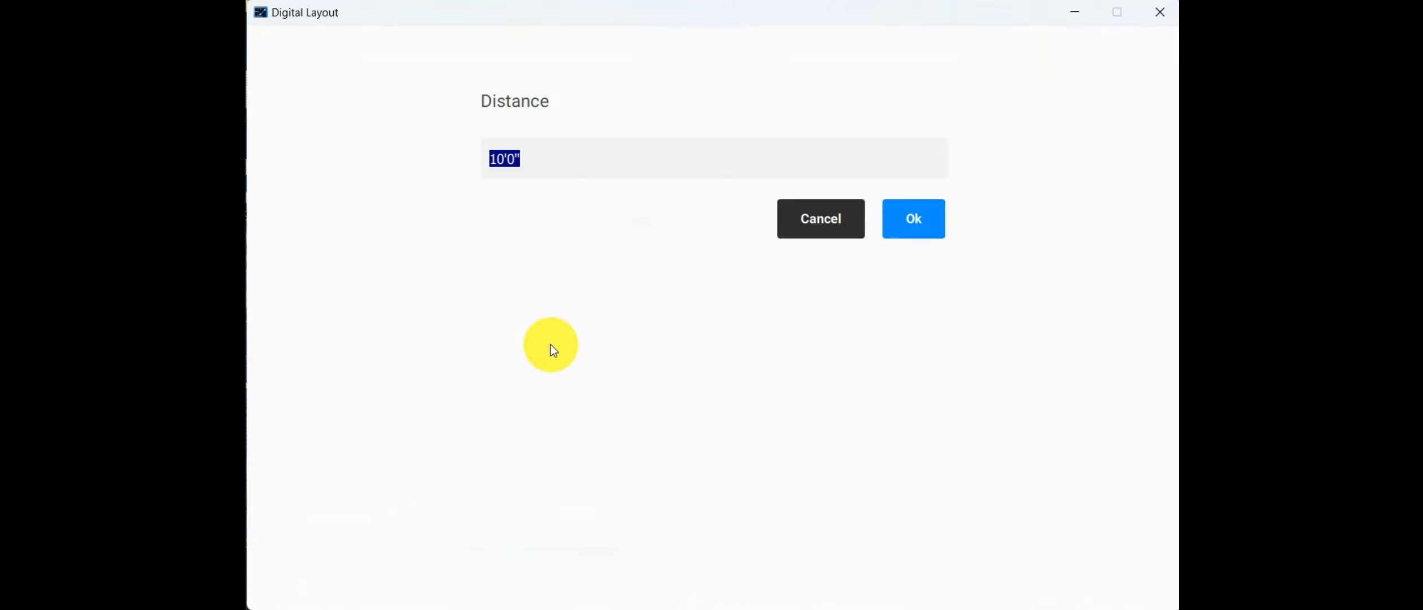
type("23'2\"")
type("1/2")
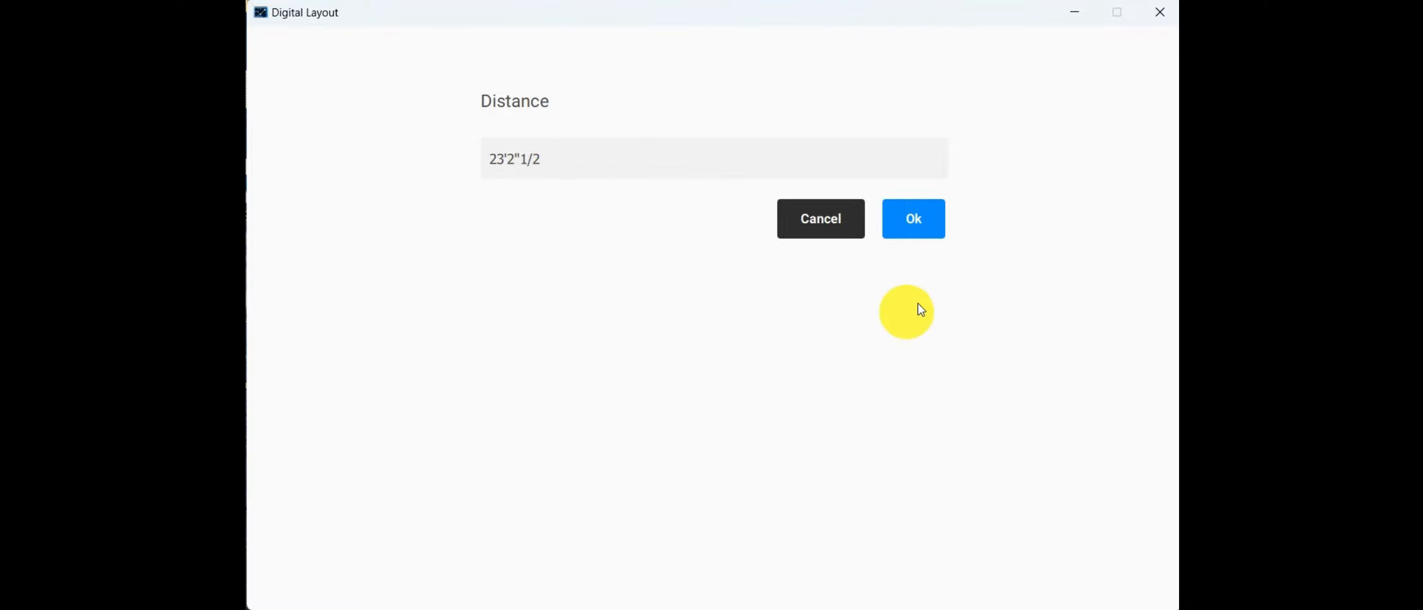
left_click(940, 222)
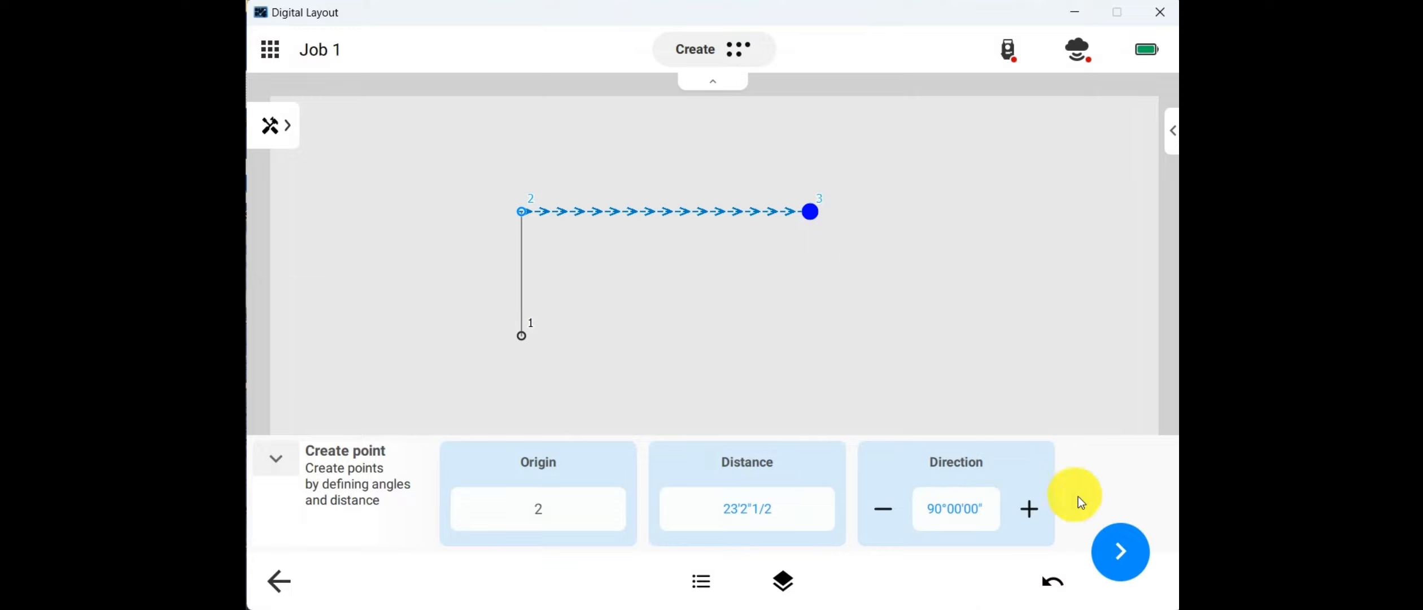
left_click(1106, 547)
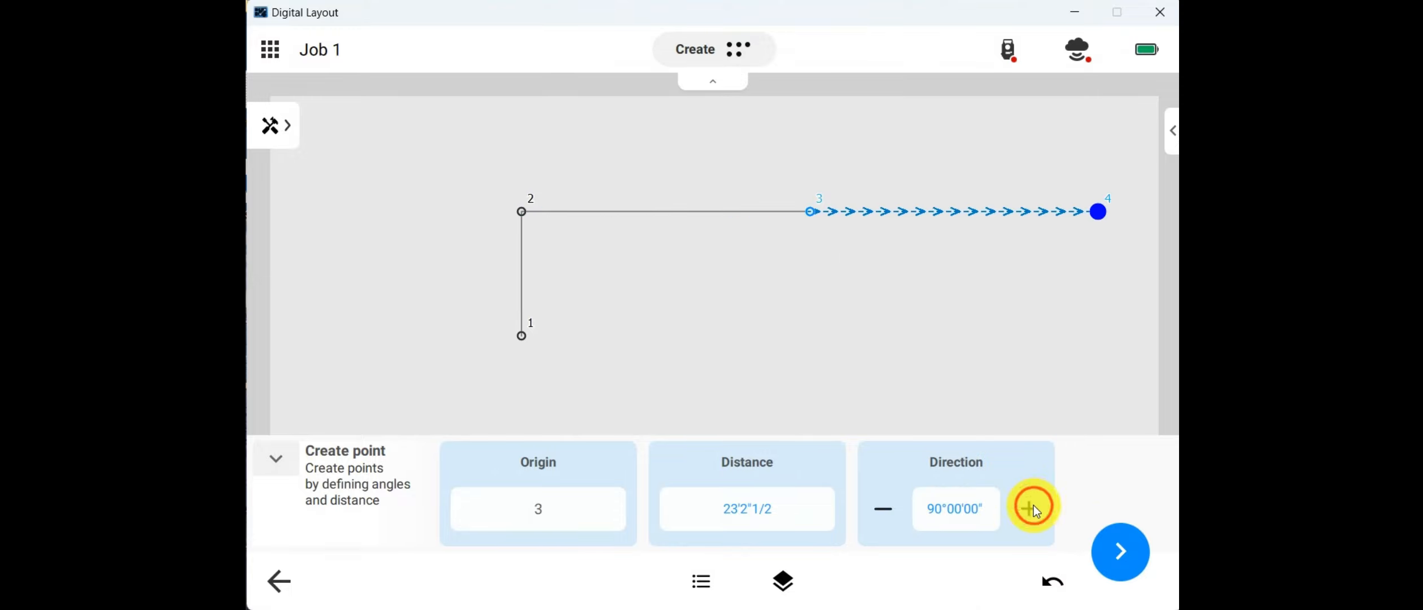
Step: Create point 4 from point 3 with a direction of 180° and a distance of 10 feet
left_click(1033, 506)
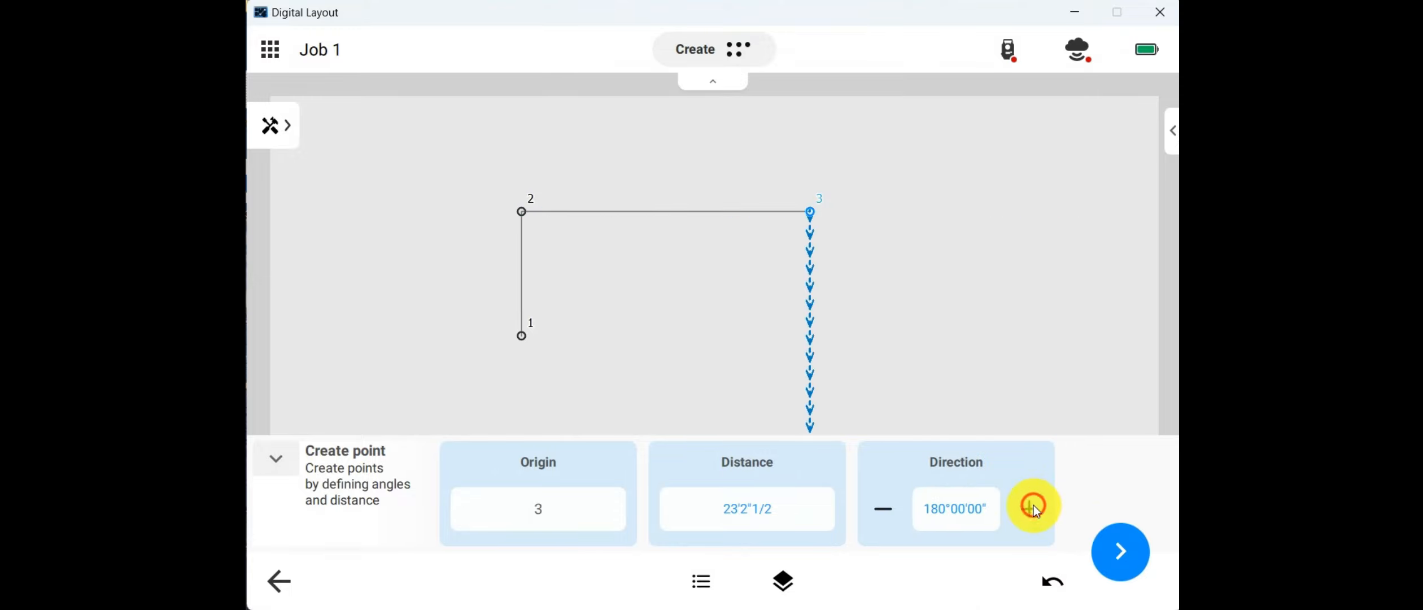
left_click(793, 500)
type("10")
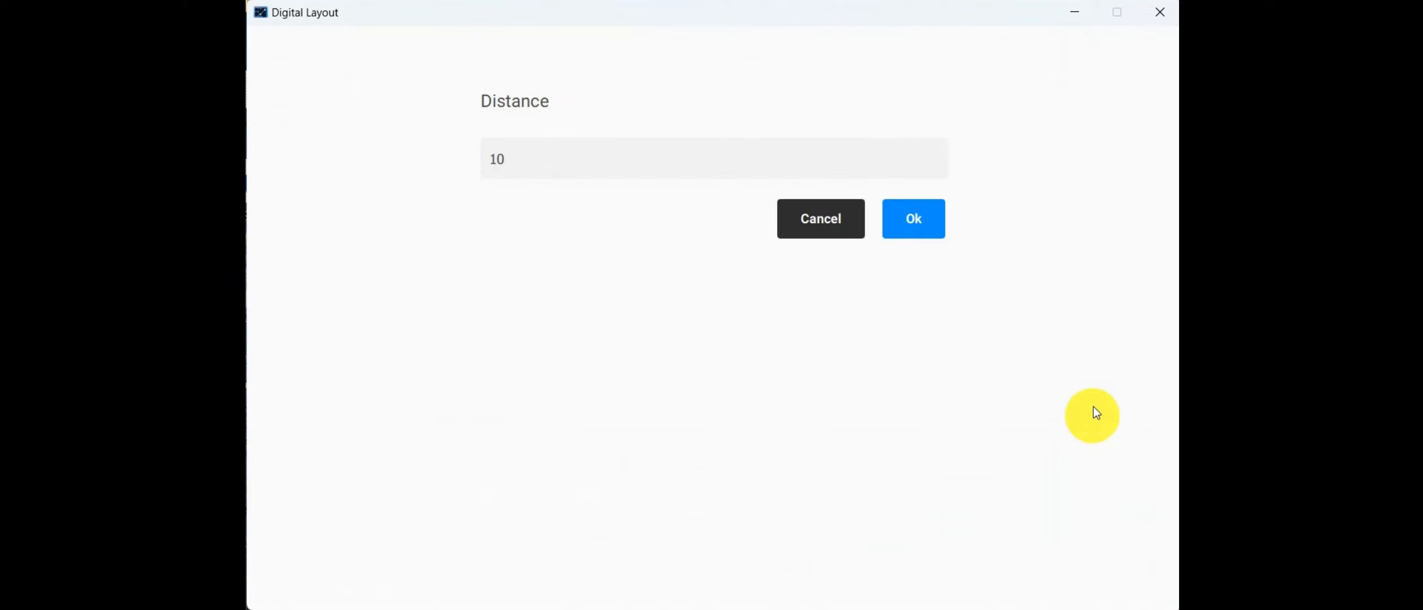
left_click(934, 227)
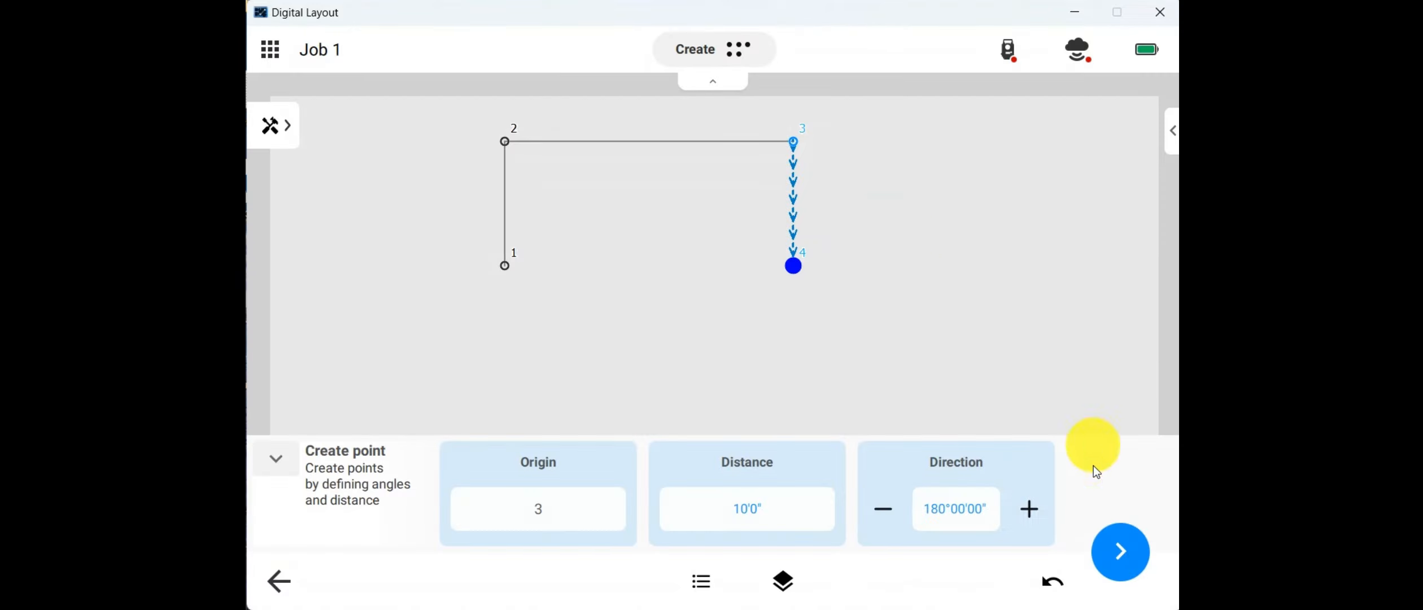
left_click(1123, 552)
Step: Close out the rectangle from point 4 to point 1 with a direction of 270° and a distance of 23'2"1/2
left_click(1029, 509)
left_click(1029, 509)
left_click(791, 515)
type("2")
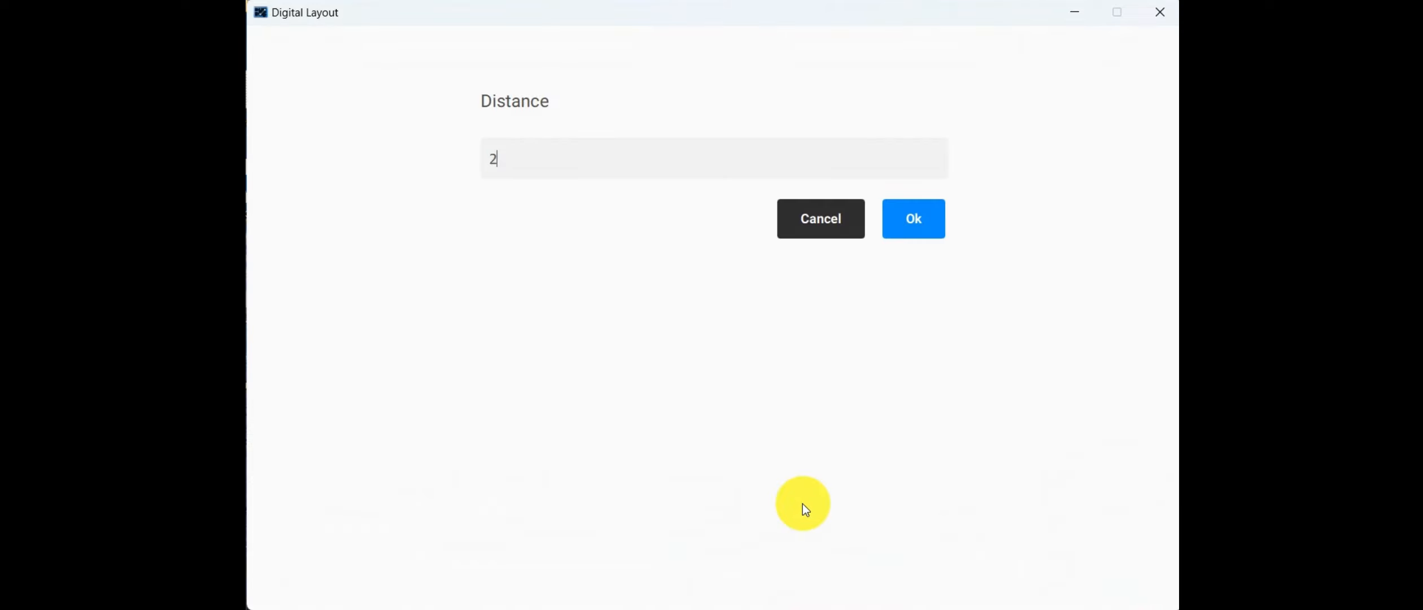
type("3'2\"1/2")
left_click(910, 228)
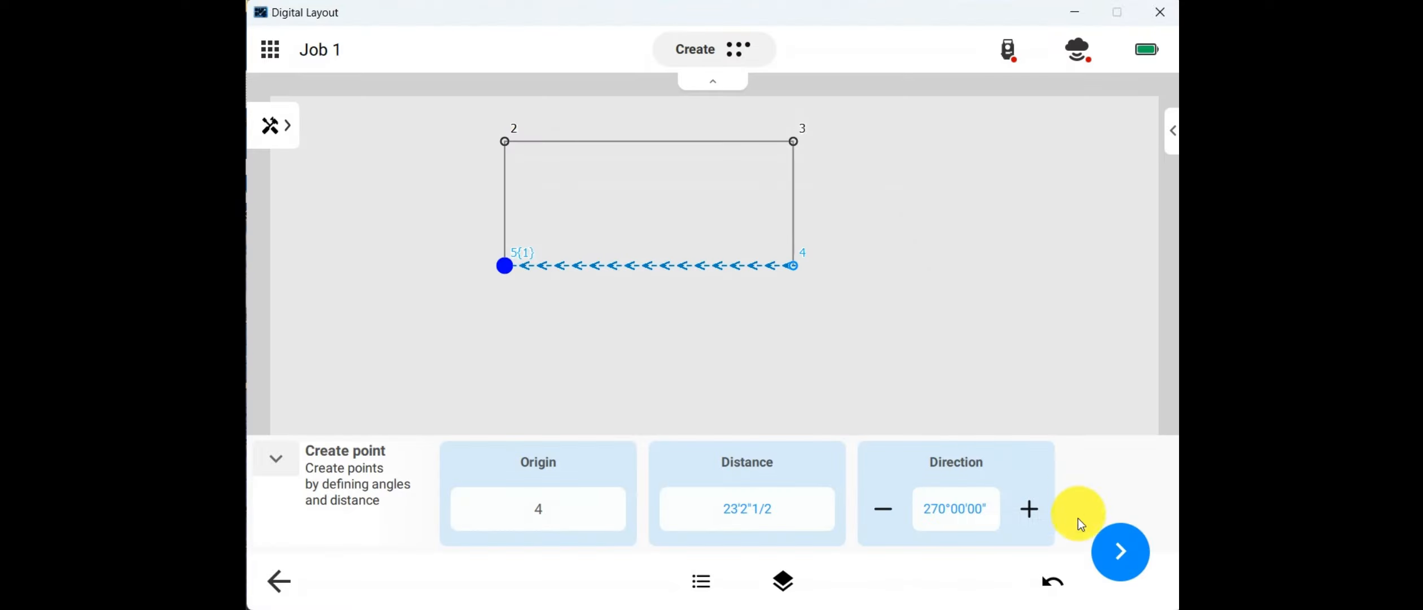
left_click(1115, 546)
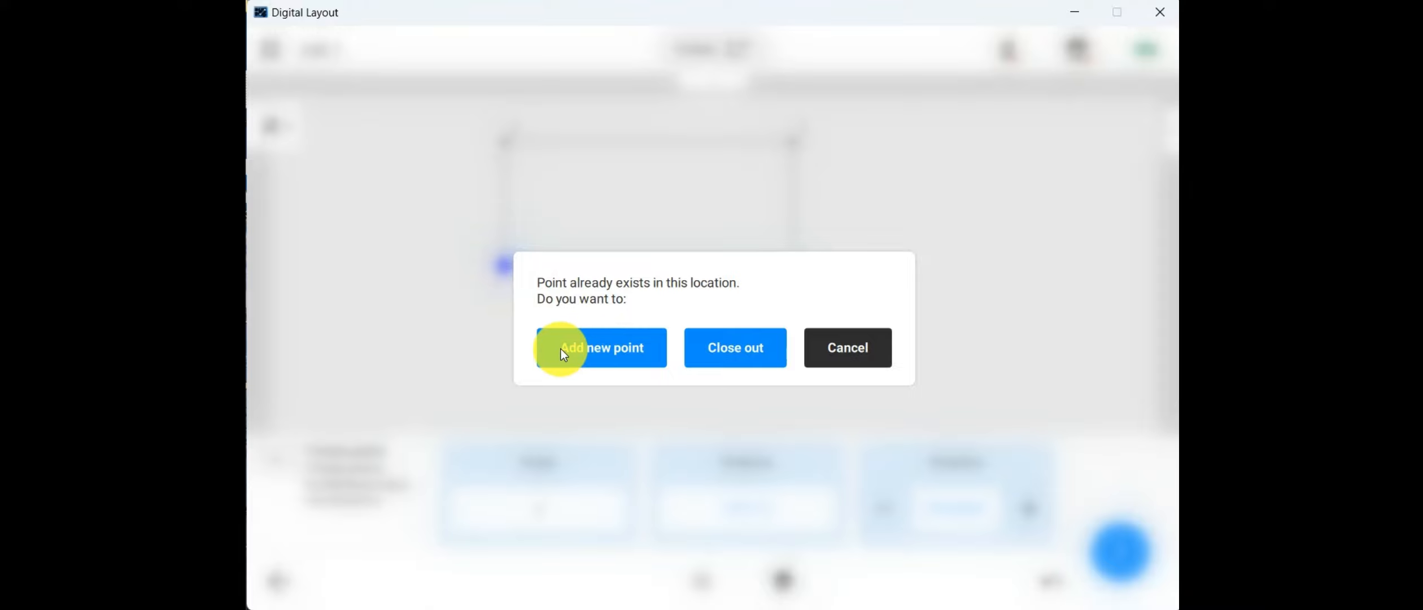
left_click(755, 351)
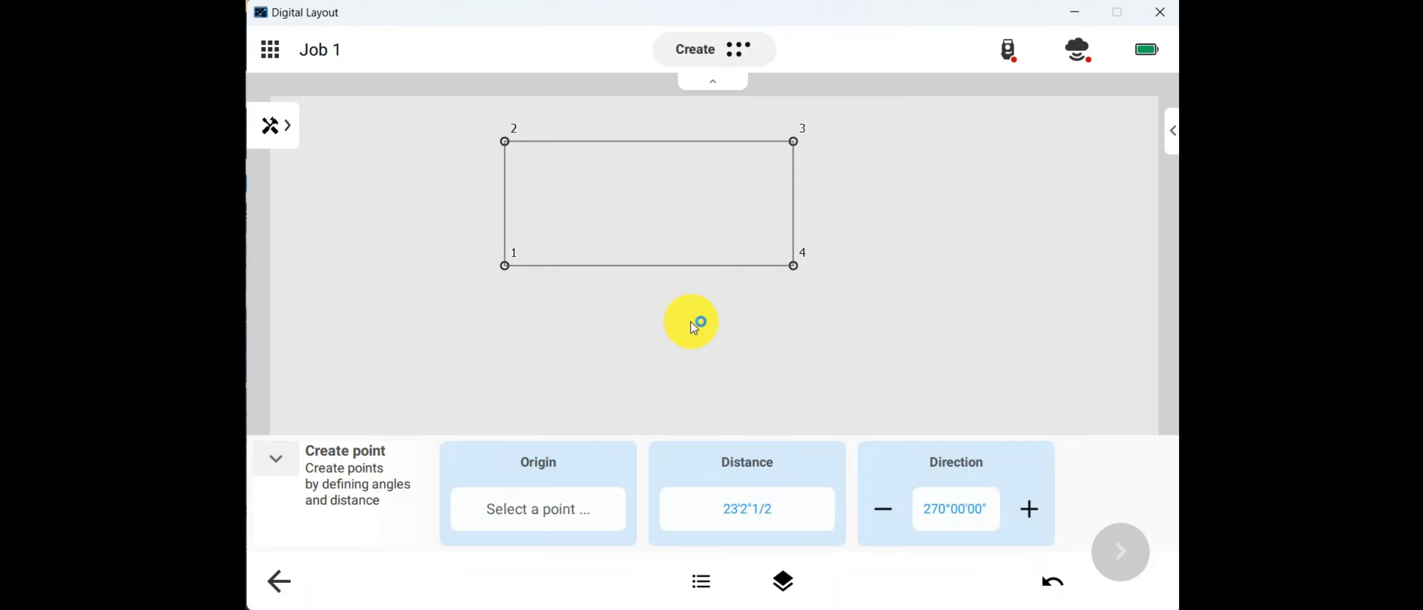
Step: Leave plan creation and switch to editing the existing plan
left_click_drag(803, 276, 811, 303)
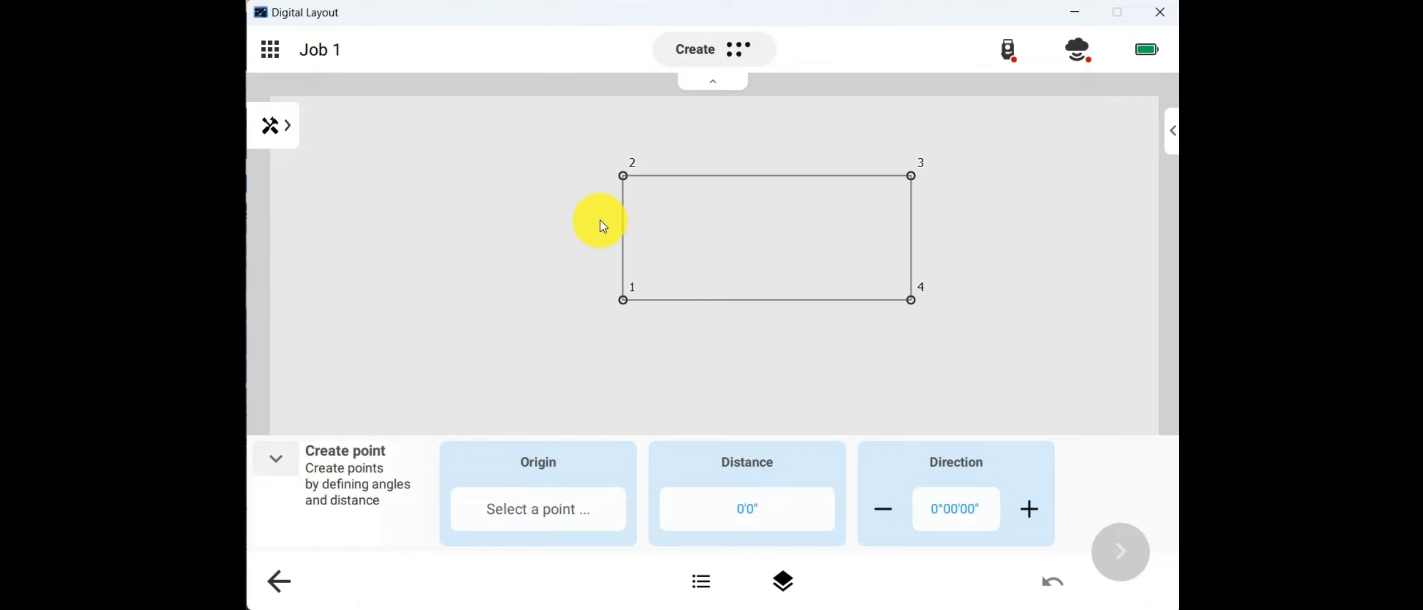
left_click(278, 128)
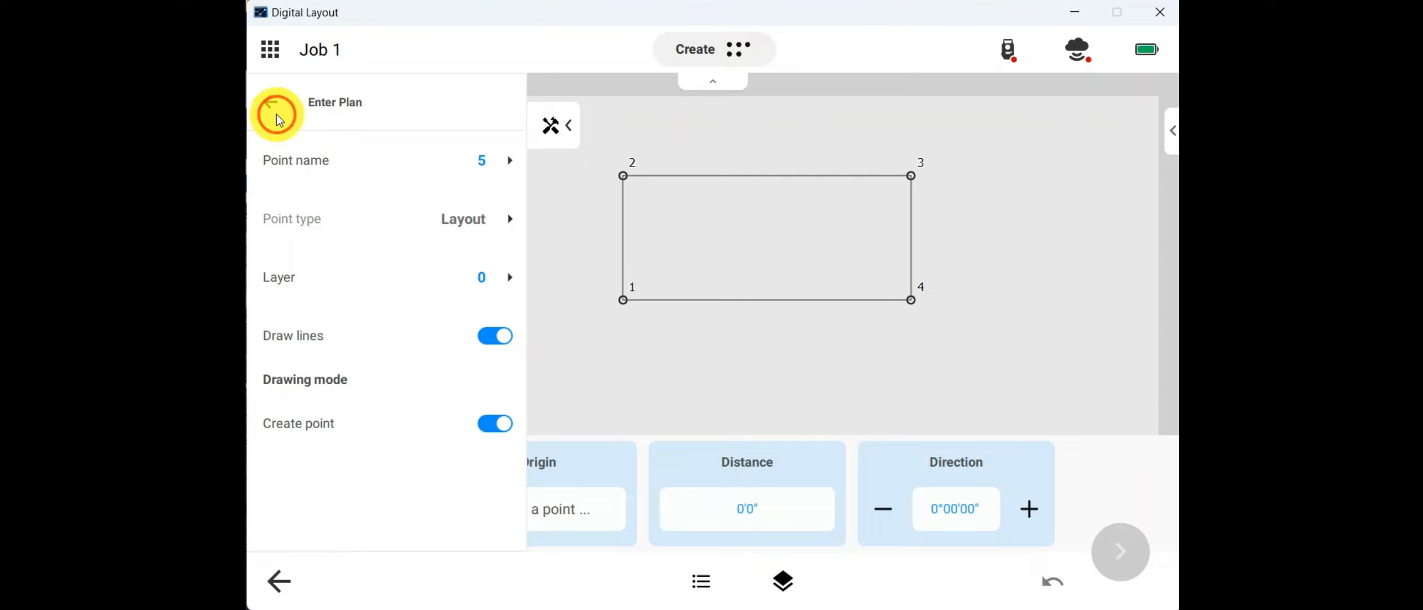
left_click(319, 187)
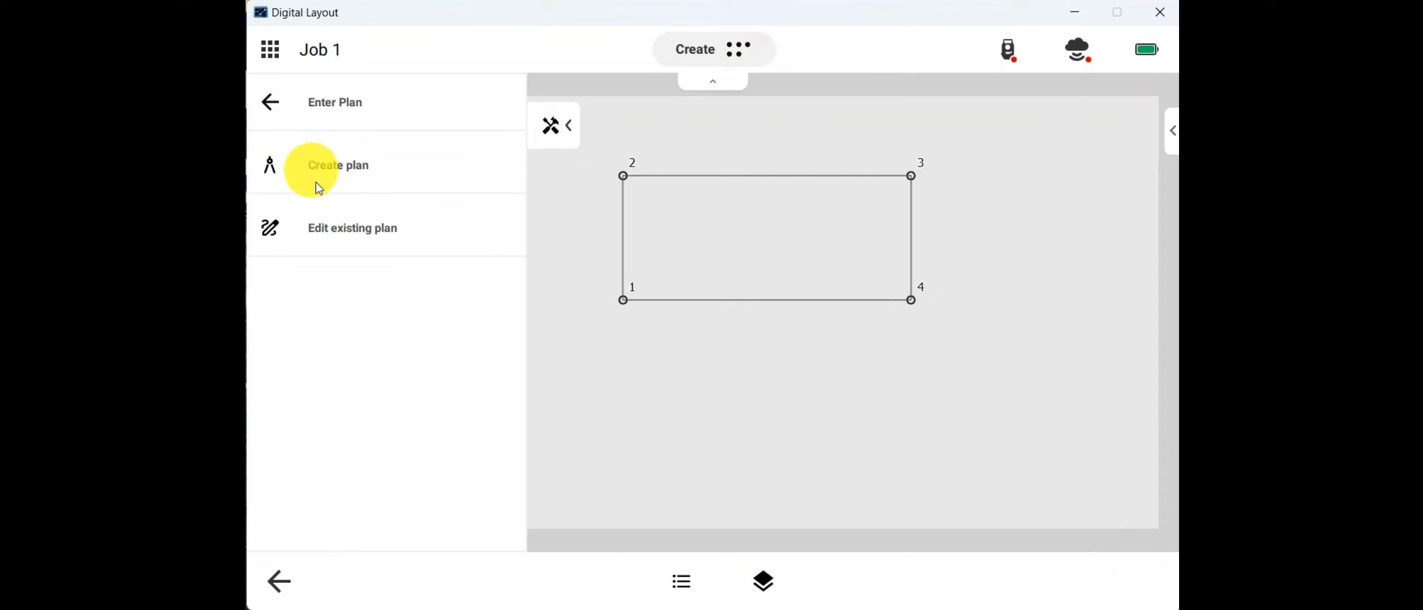
left_click(331, 237)
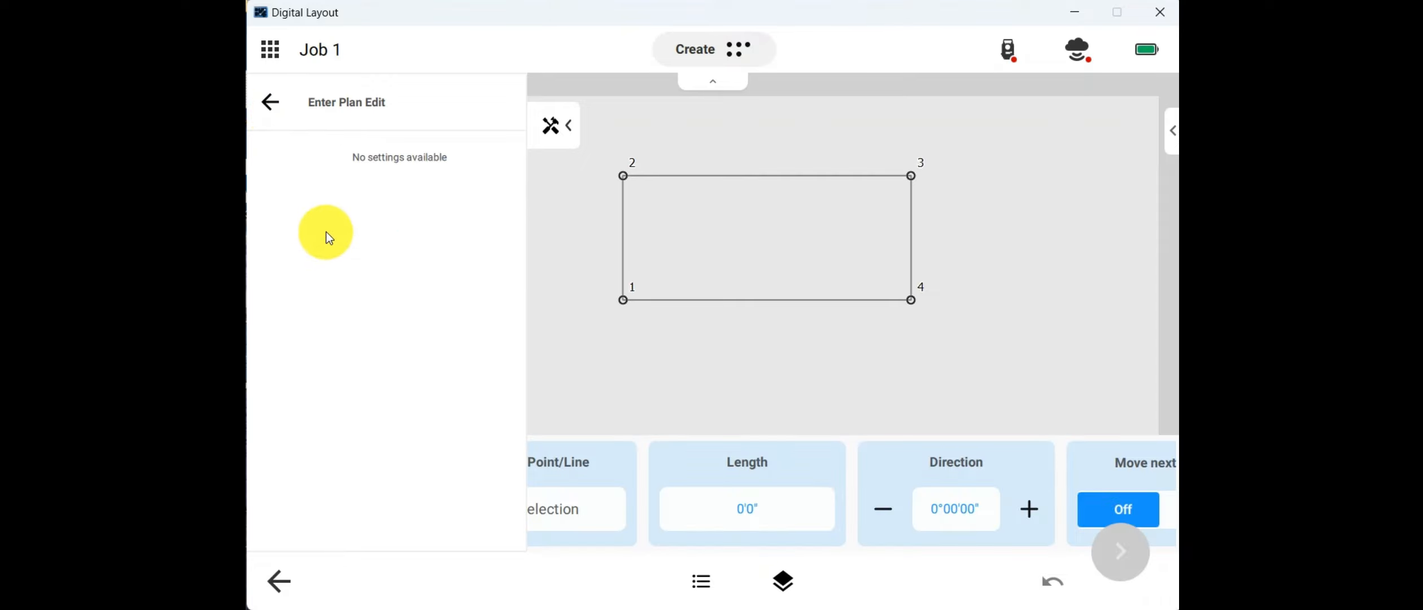
Step: Select the line between points 2 and 3 and set its length to 20 feet
left_click(728, 175)
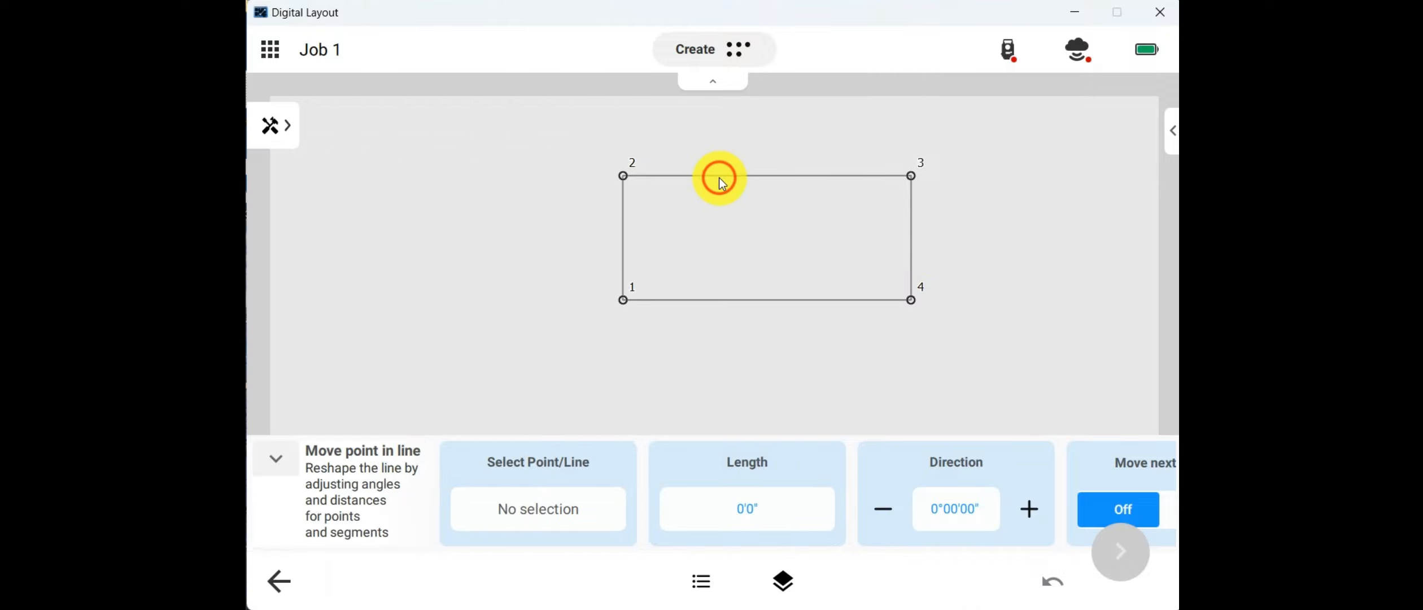
left_click(757, 495)
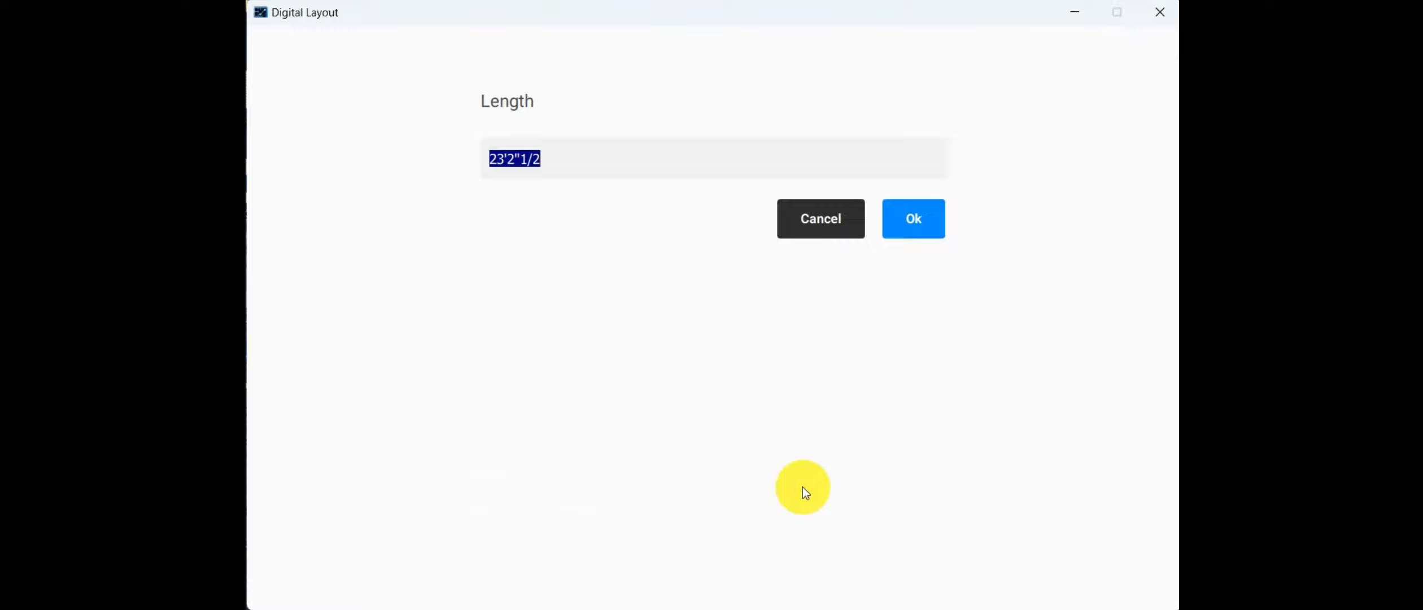
type("20")
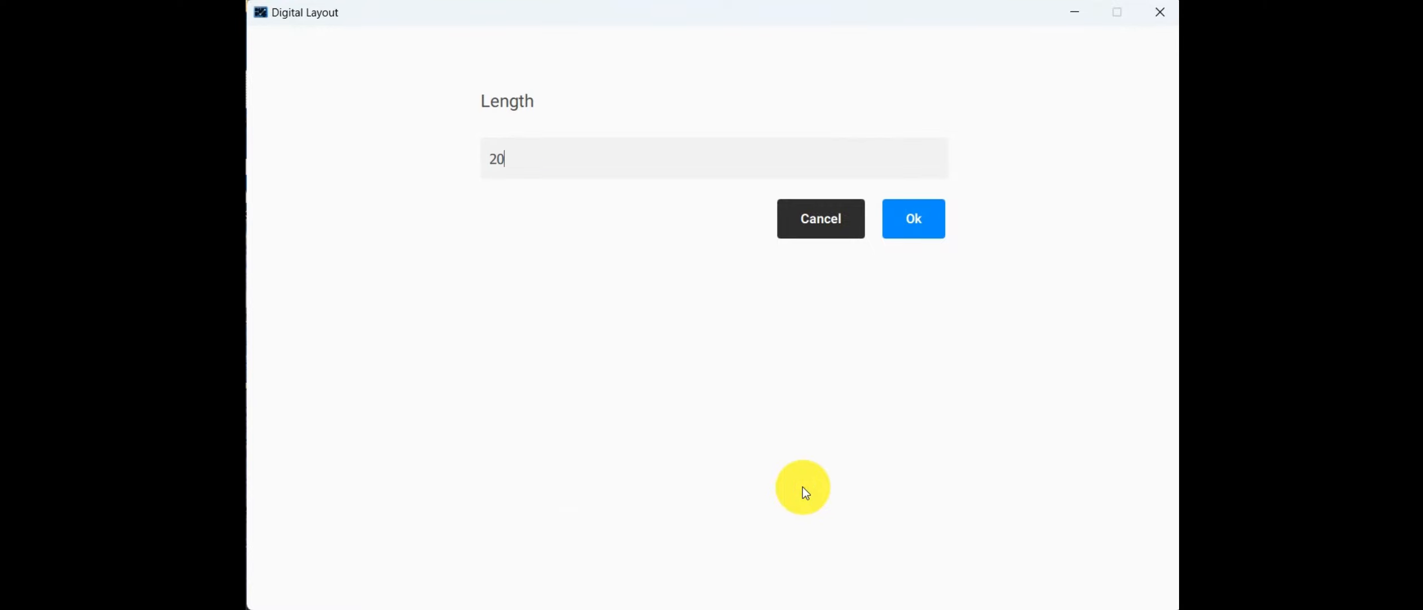
left_click(942, 259)
Step: Turn on moving the next points so point 4 shifts along with point 3, and apply the line change
left_click_drag(964, 480, 746, 413)
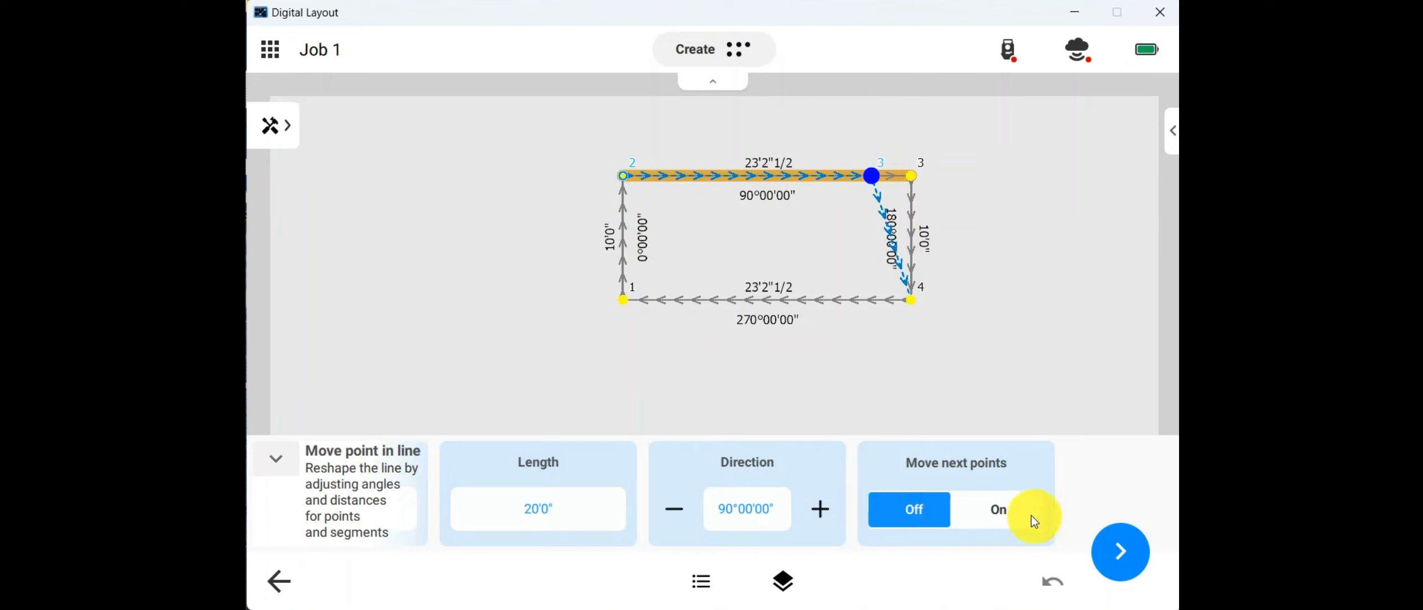
left_click(991, 511)
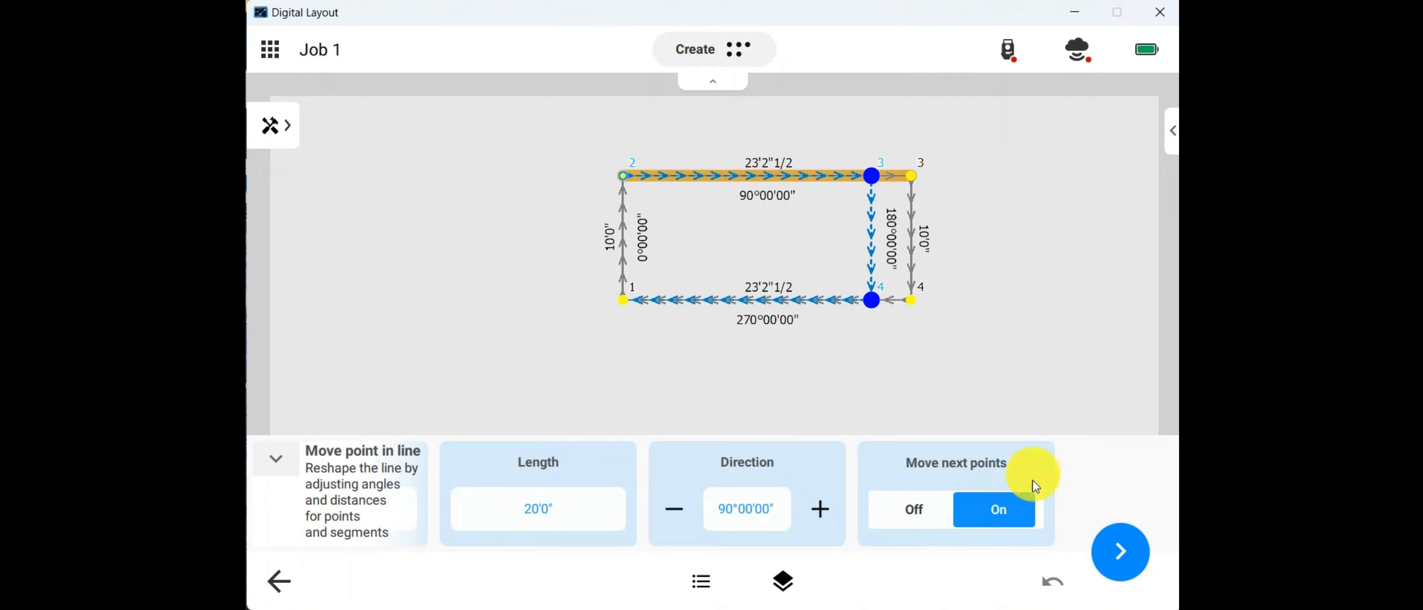
left_click(1109, 559)
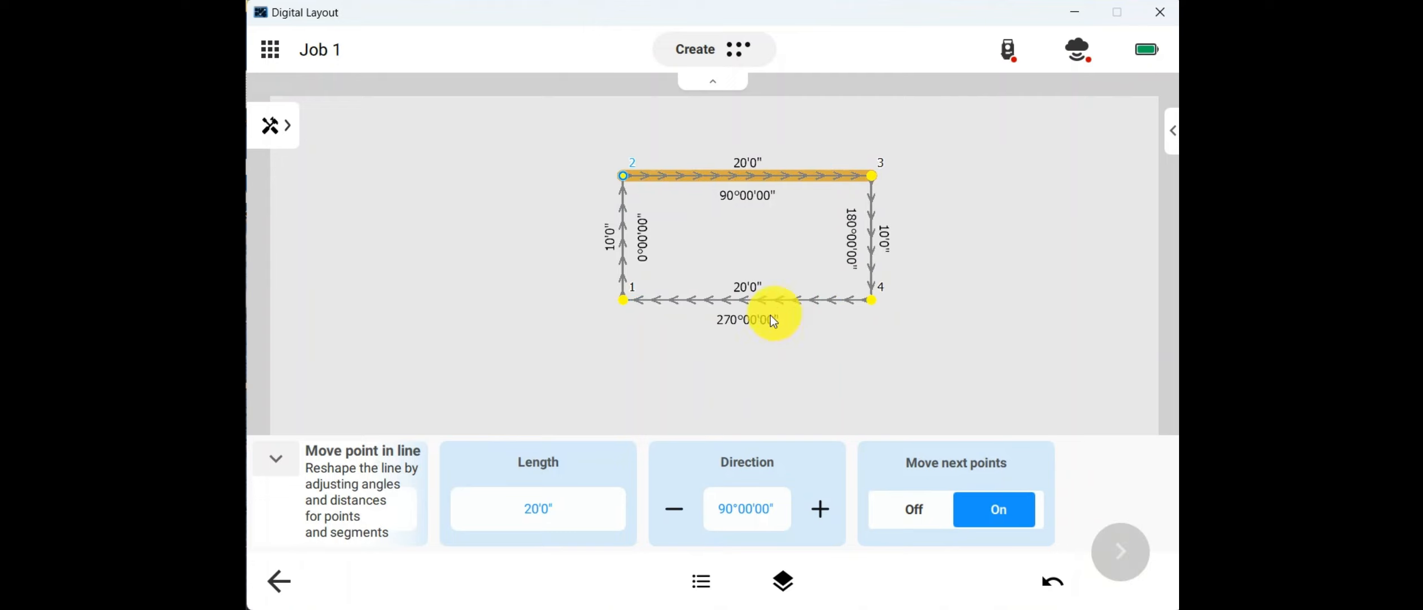